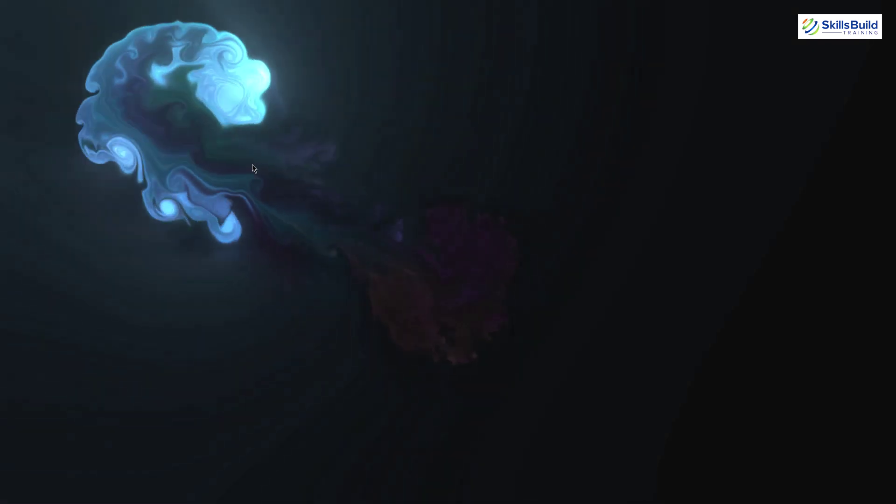
Step: Show the desktop icons and open New Microsoft PowerPoint Presentation (2)
{"action": "right_click", "coordinate": [219, 154]}
{"action": "mouse_move", "coordinate": [328, 164]}
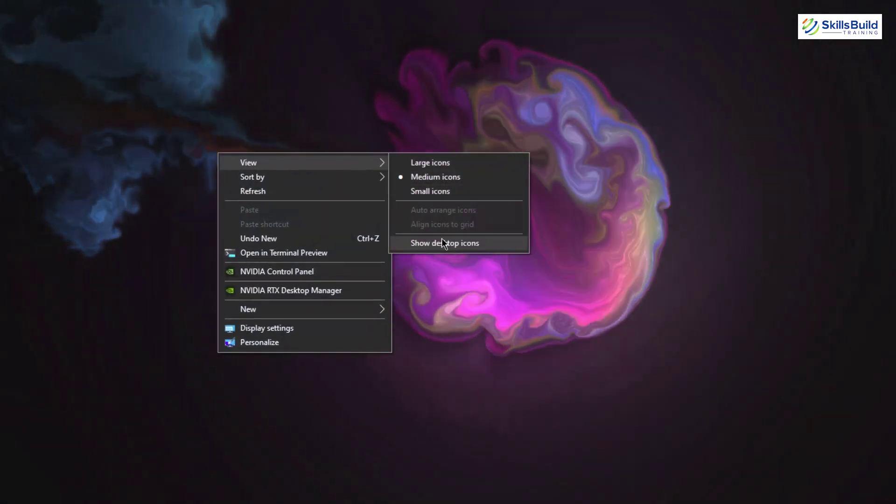
{"action": "left_click", "coordinate": [444, 242]}
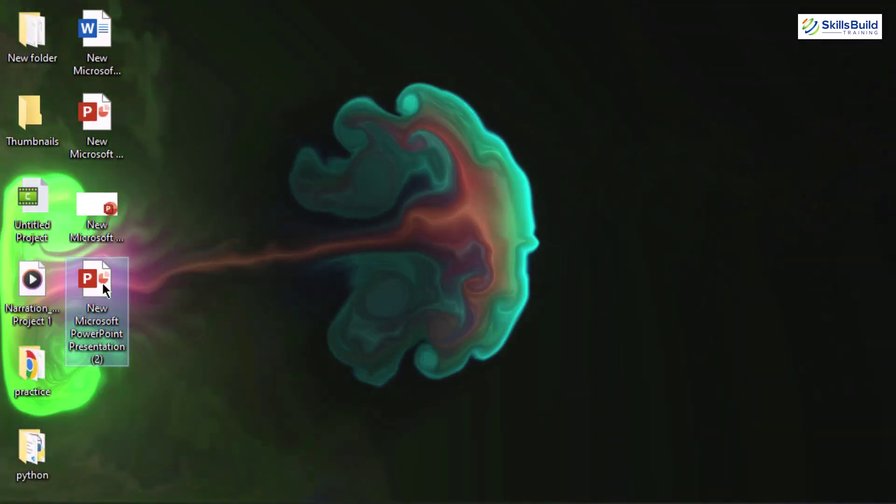
{"action": "double_click", "coordinate": [102, 281]}
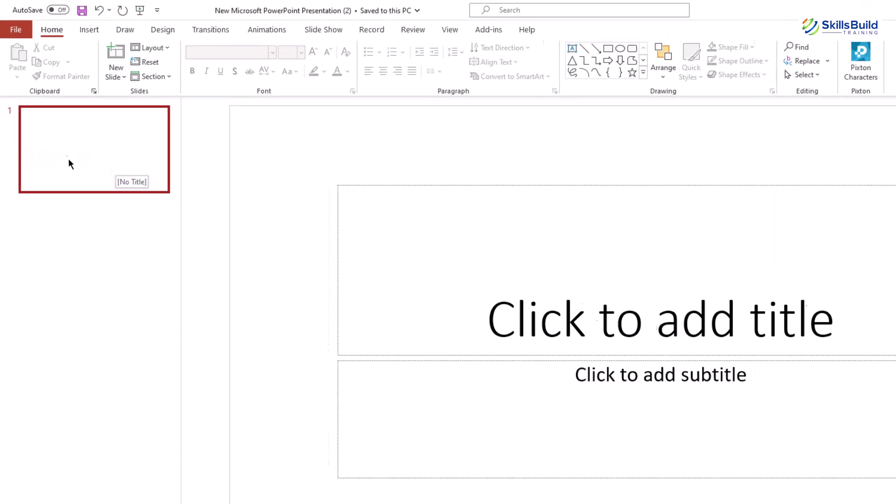
Step: Add a new Title and Content slide after slide 1
{"action": "right_click", "coordinate": [67, 158]}
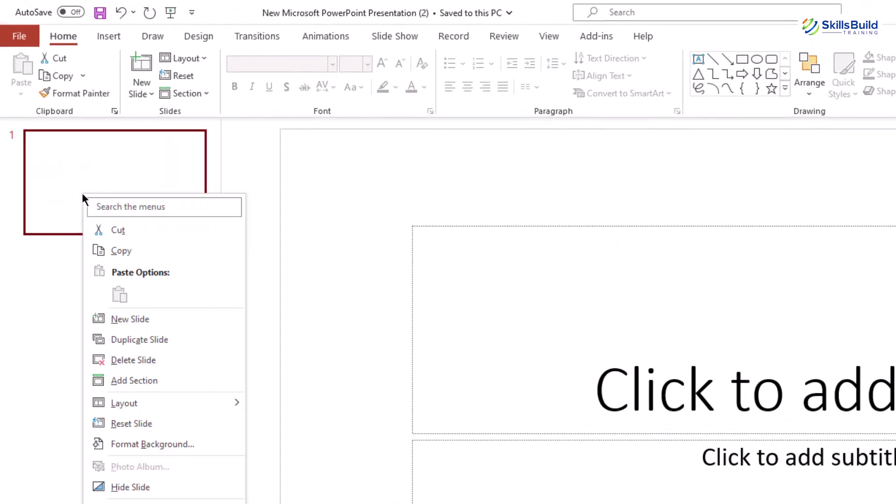
{"action": "left_click", "coordinate": [48, 158]}
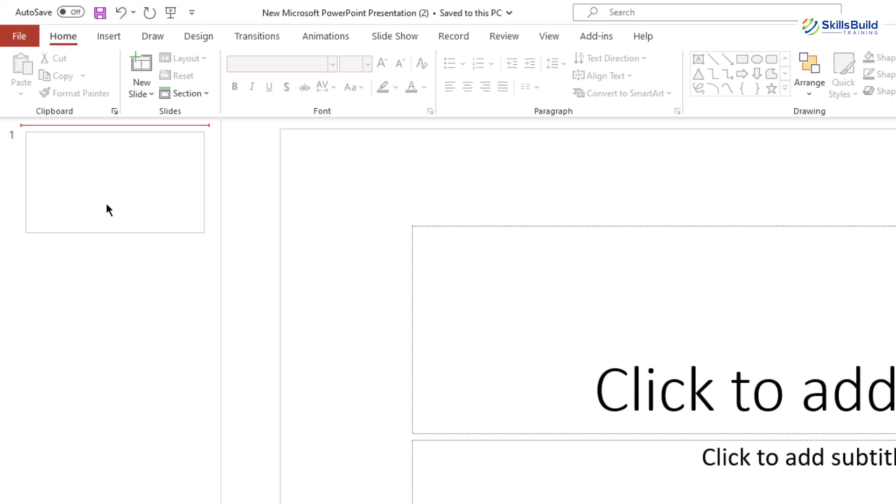
{"action": "key", "text": "Return"}
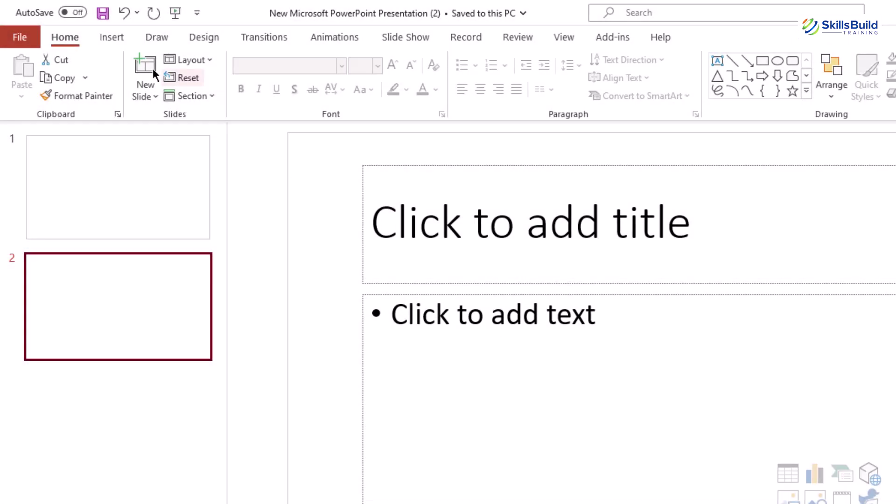
Step: Insert the photo of a man in a red shirt from this device onto slide 2
{"action": "left_click", "coordinate": [120, 39]}
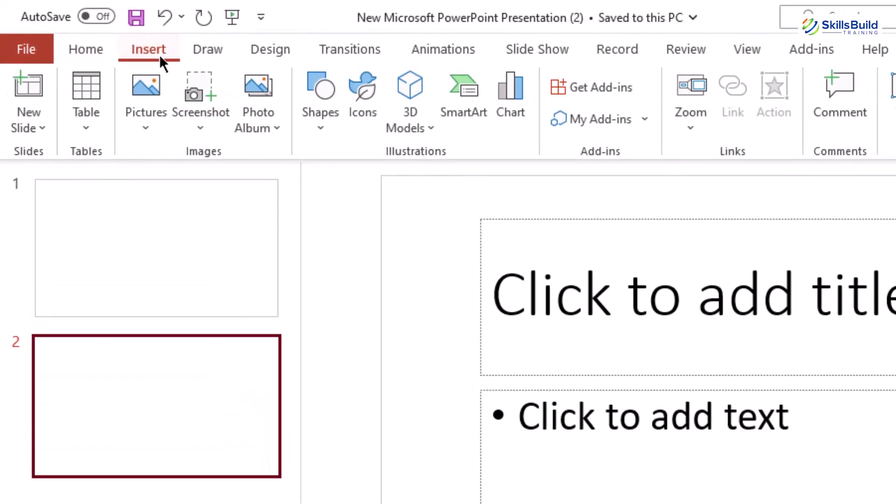
{"action": "left_click", "coordinate": [148, 104]}
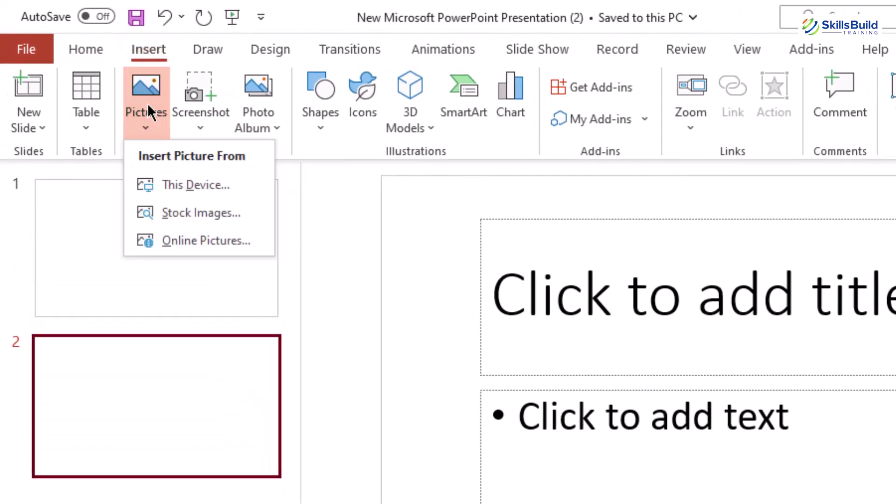
{"action": "left_click", "coordinate": [191, 187]}
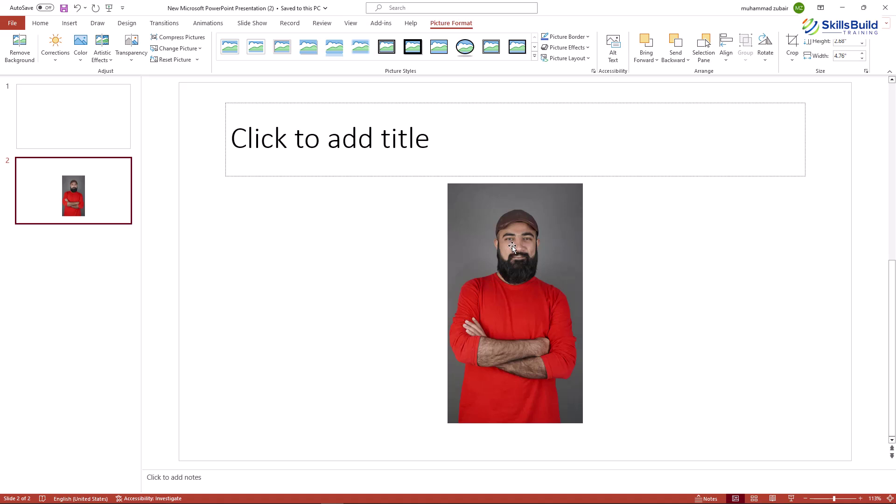
Step: Delete the empty title placeholder, then enlarge the photo and centre it horizontally
{"action": "left_click", "coordinate": [402, 177]}
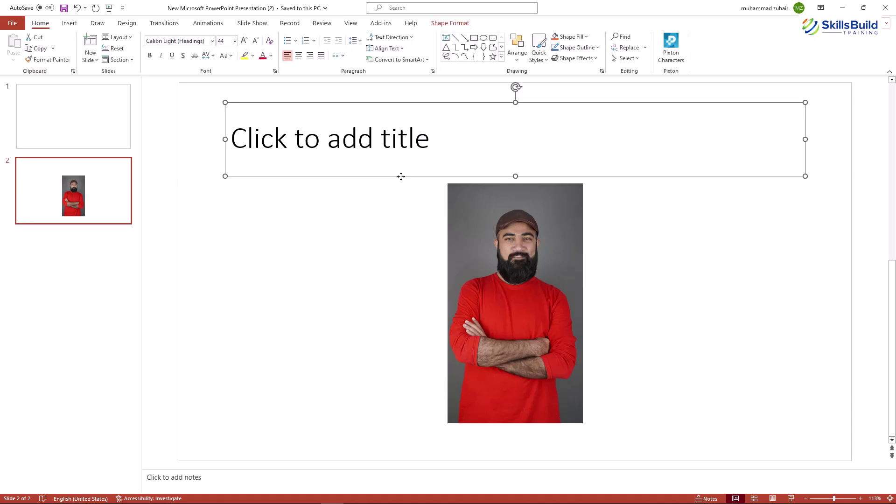
{"action": "key", "text": "Delete"}
{"action": "left_click", "coordinate": [447, 200]}
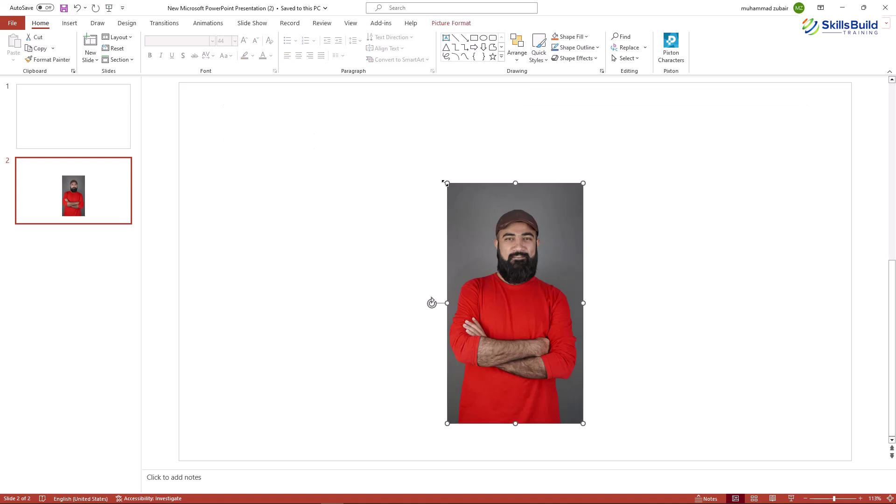
{"action": "left_click_drag", "start_coordinate": [445, 183], "coordinate": [391, 161]}
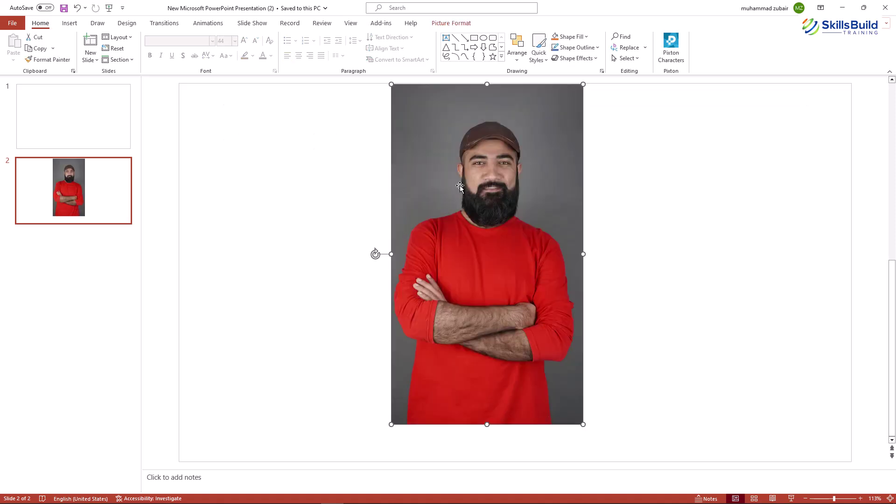
{"action": "left_click_drag", "start_coordinate": [460, 186], "coordinate": [456, 203]}
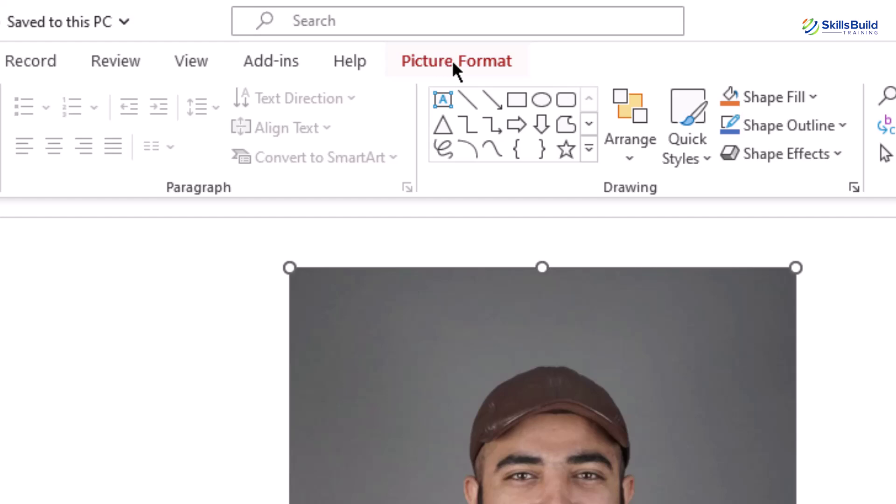
Step: Apply Set Transparent Color to the photo's grey studio background
{"action": "left_click", "coordinate": [455, 70]}
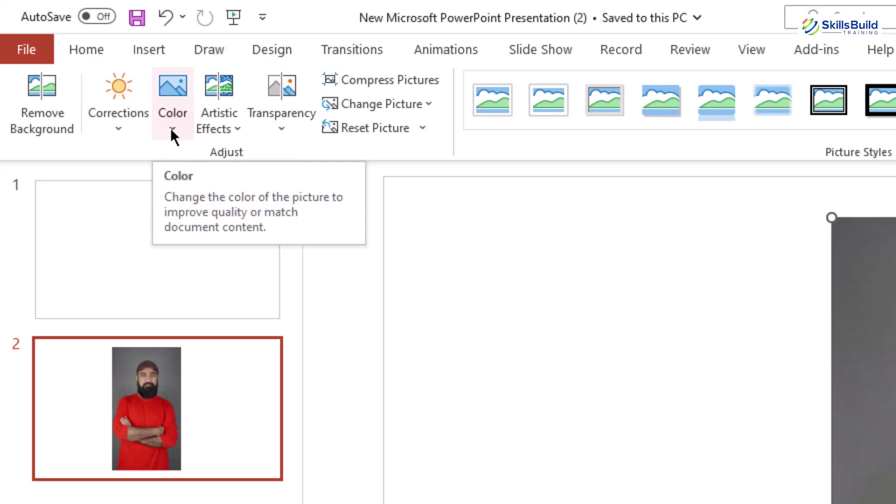
{"action": "left_click", "coordinate": [171, 131]}
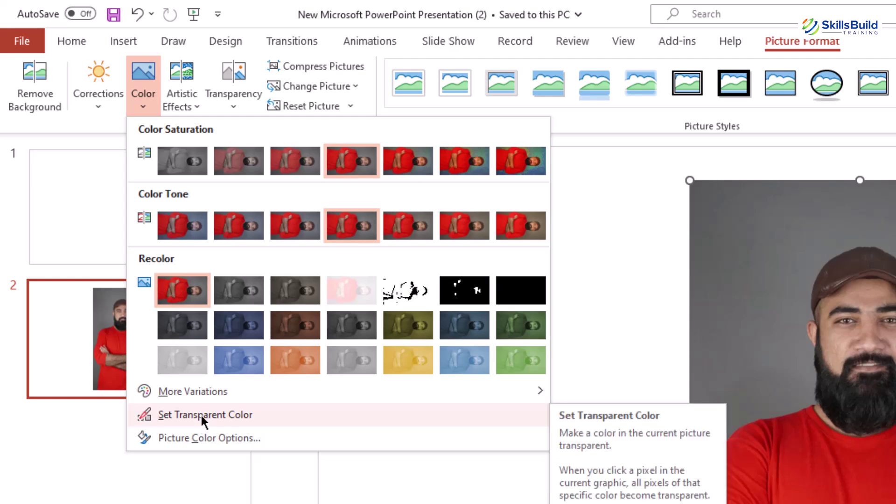
{"action": "left_click", "coordinate": [201, 416]}
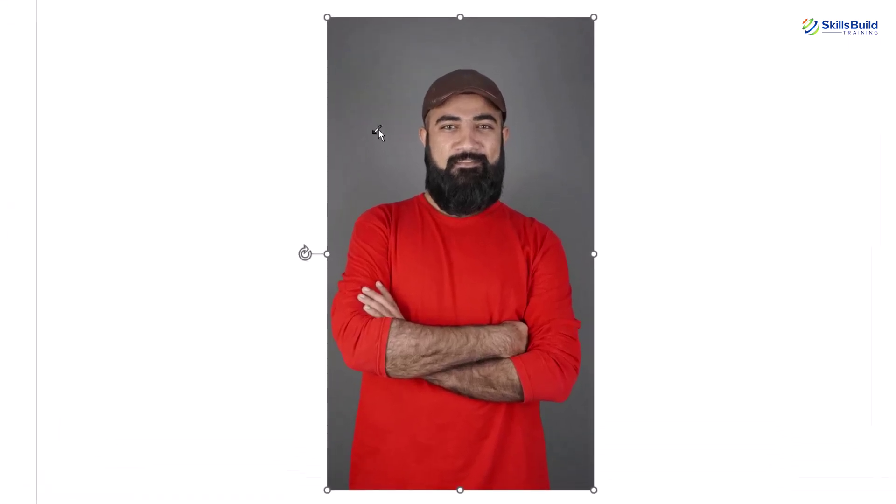
{"action": "left_click", "coordinate": [369, 107]}
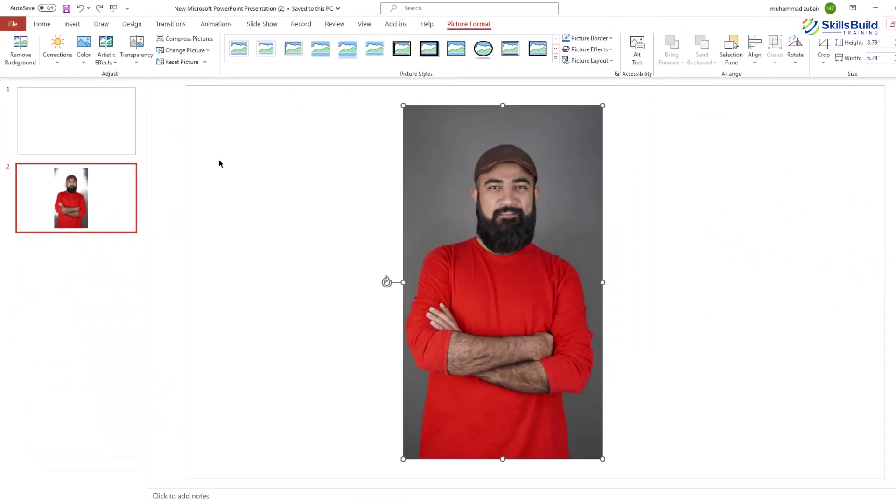
Step: Remove the photo's background, marking the shoulder and both arms as areas to keep
{"action": "left_click", "coordinate": [21, 49]}
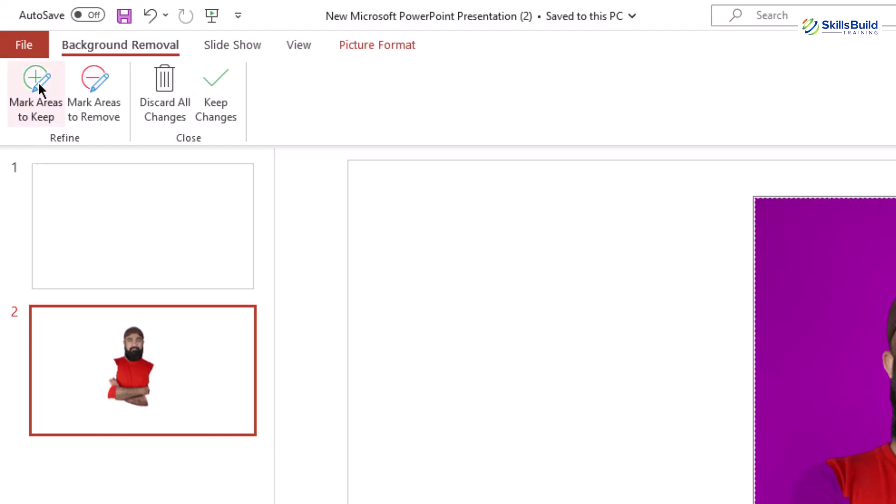
{"action": "left_click", "coordinate": [38, 82]}
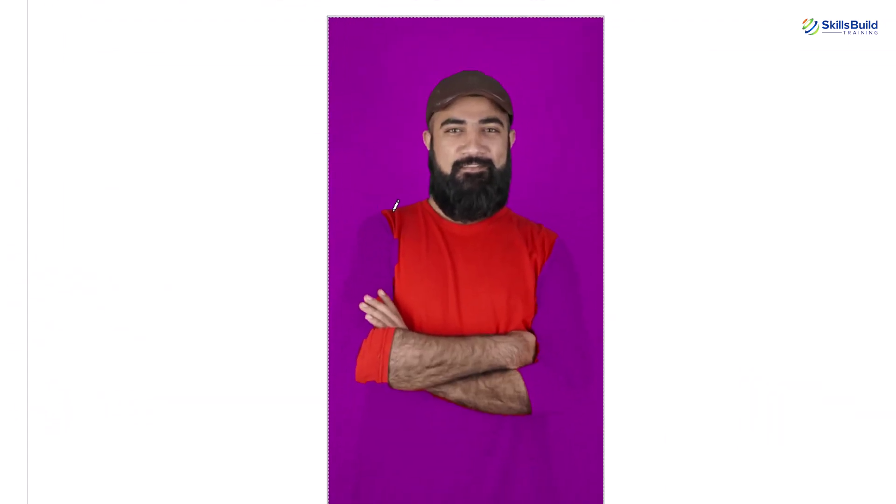
{"action": "mouse_move", "coordinate": [369, 202]}
{"action": "left_mouse_down"}
{"action": "mouse_move", "coordinate": [352, 204]}
{"action": "mouse_move", "coordinate": [319, 322]}
{"action": "mouse_move", "coordinate": [328, 363]}
{"action": "mouse_move", "coordinate": [357, 374]}
{"action": "mouse_move", "coordinate": [339, 485]}
{"action": "left_mouse_up"}
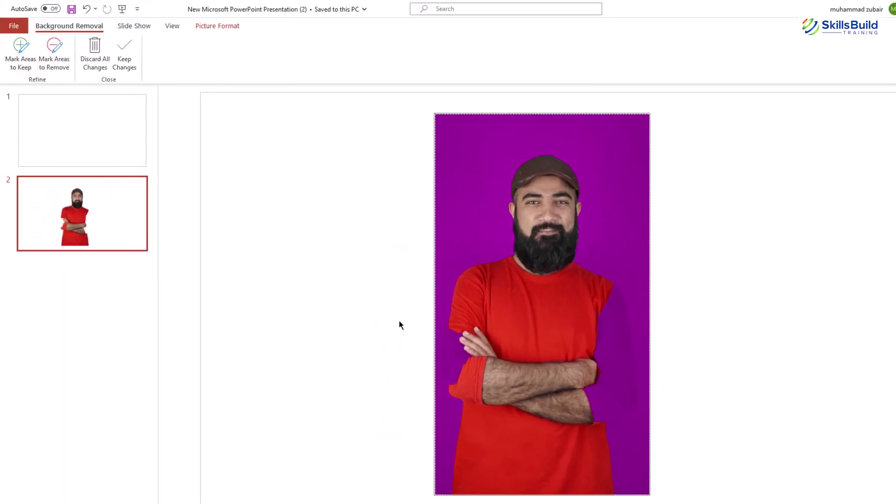
{"action": "left_click", "coordinate": [24, 70]}
{"action": "mouse_move", "coordinate": [447, 327]}
{"action": "left_mouse_down"}
{"action": "mouse_move", "coordinate": [463, 329]}
{"action": "mouse_move", "coordinate": [469, 359]}
{"action": "left_mouse_up"}
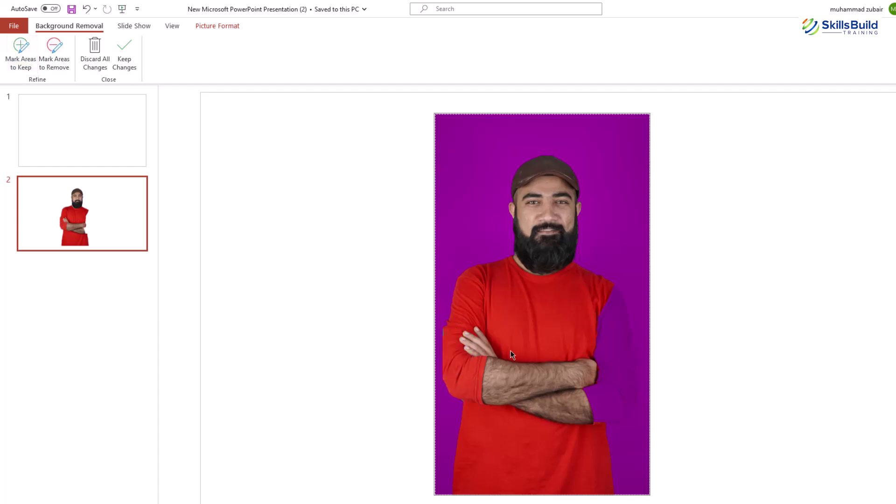
{"action": "left_click", "coordinate": [5, 61]}
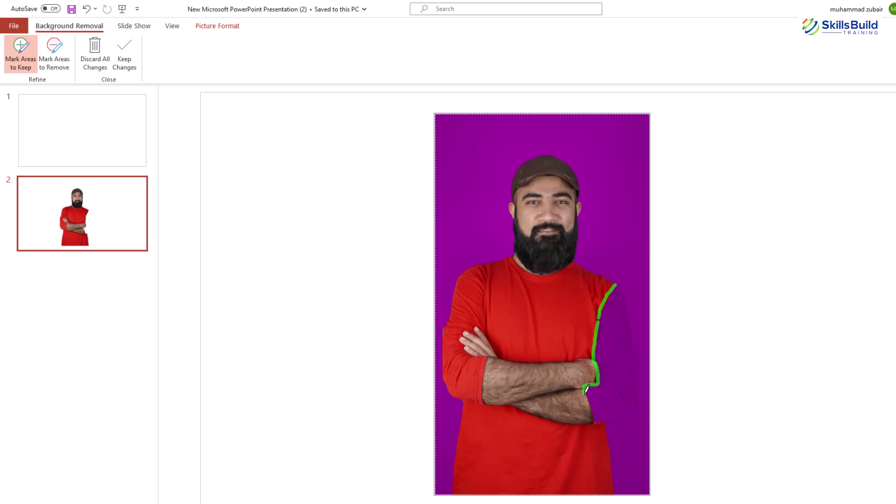
{"action": "left_click_drag", "start_coordinate": [587, 389], "coordinate": [595, 417]}
{"action": "key", "text": "Escape"}
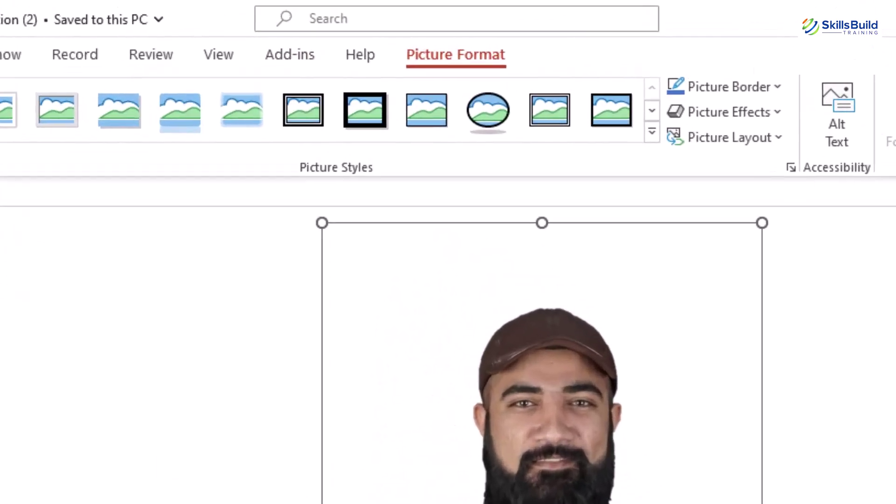
Step: Sharpen the cut-out man by 50%, then cut and paste him back as a picture
{"action": "left_click", "coordinate": [83, 94]}
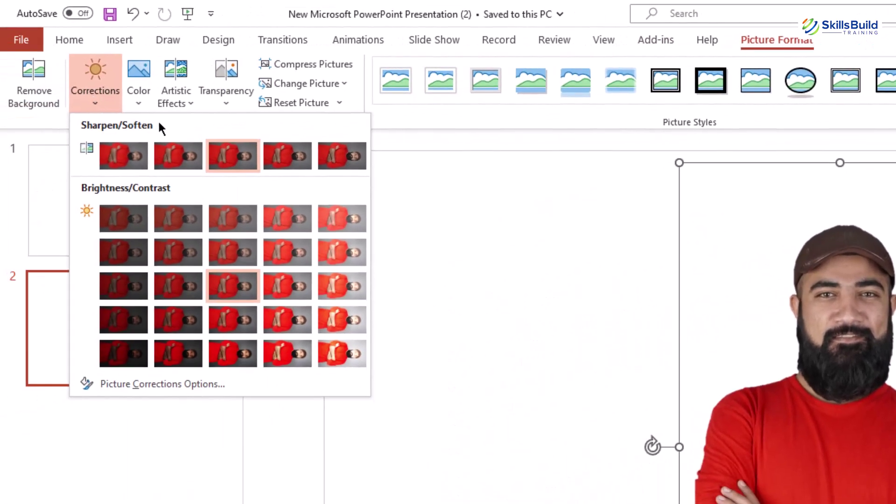
{"action": "left_click", "coordinate": [335, 157]}
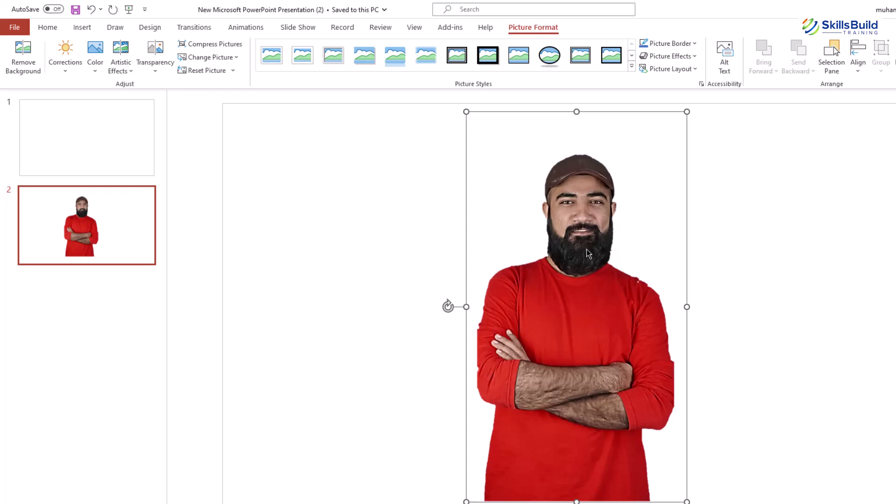
{"action": "right_click", "coordinate": [578, 233]}
{"action": "key", "text": "Escape"}
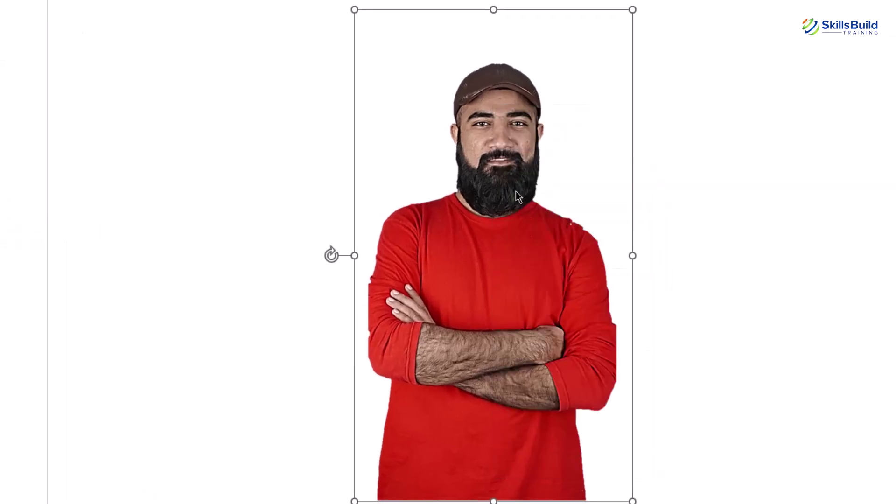
{"action": "key", "text": "Delete"}
{"action": "right_click", "coordinate": [460, 168]}
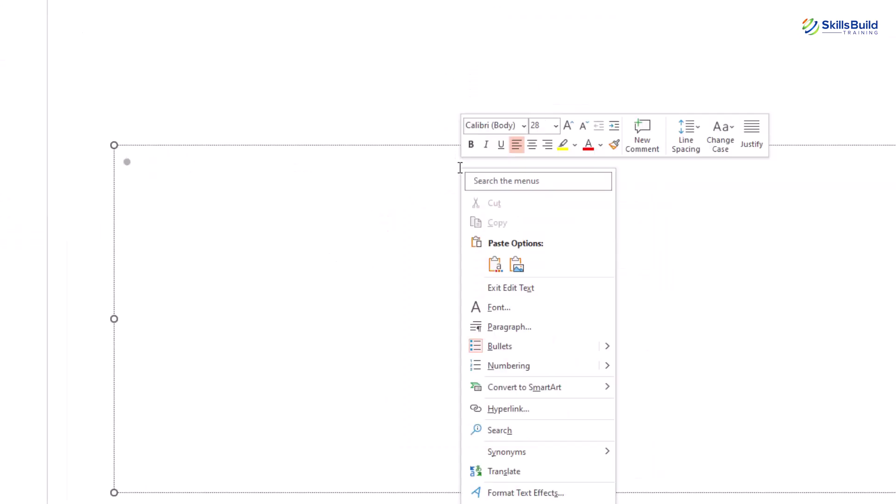
{"action": "left_click", "coordinate": [517, 269]}
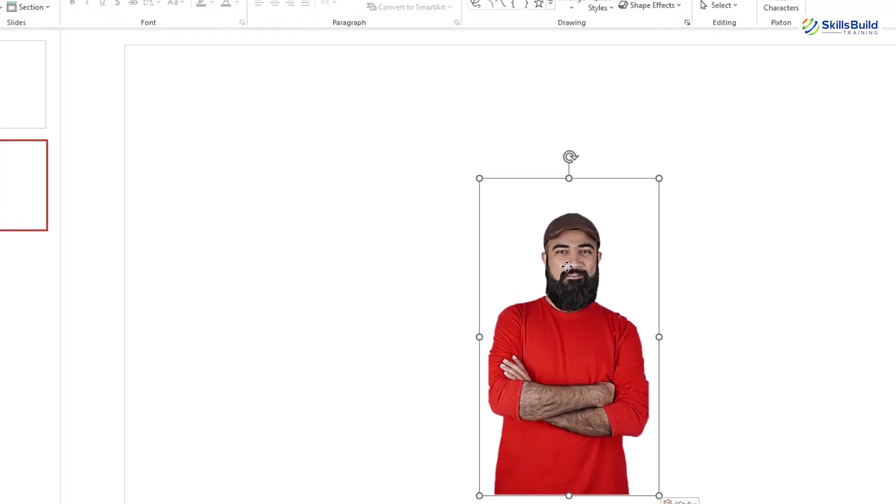
{"action": "left_click", "coordinate": [531, 25]}
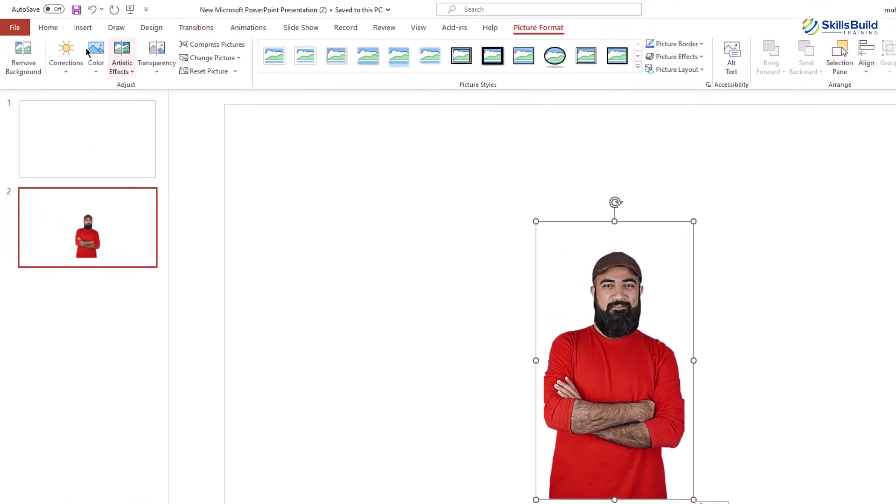
Step: Sharpen the pasted photo 50%, enlarge it, re-paste it as a flat picture and enlarge again
{"action": "left_click", "coordinate": [67, 55]}
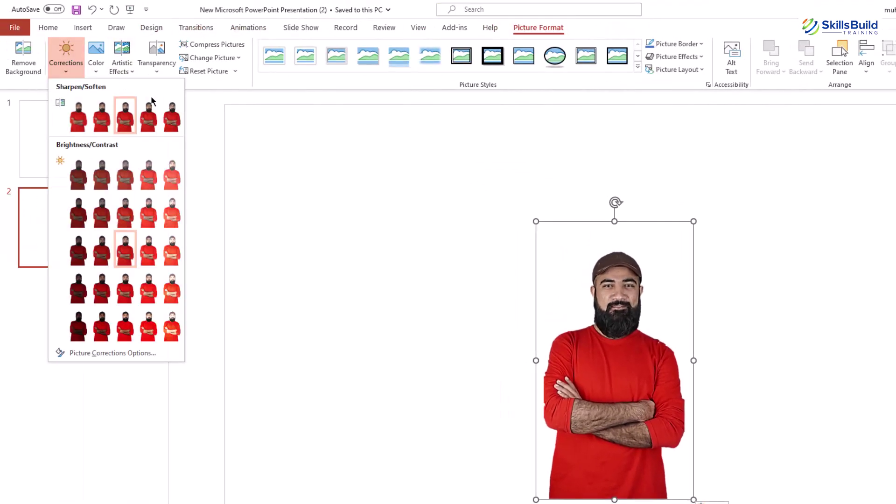
{"action": "left_click", "coordinate": [170, 116]}
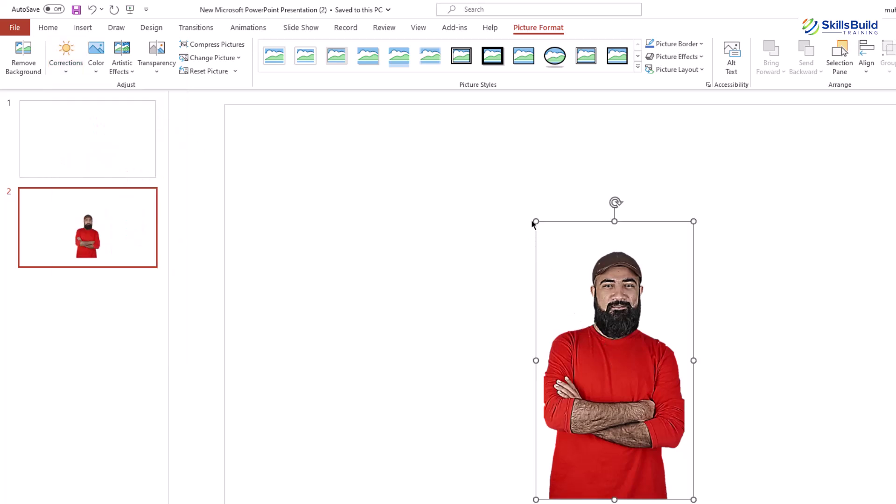
{"action": "left_click_drag", "start_coordinate": [534, 219], "coordinate": [487, 135]}
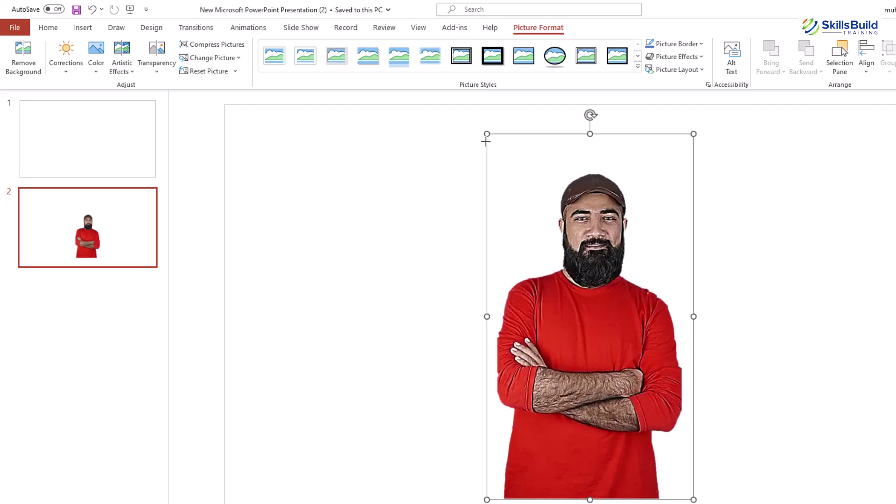
{"action": "right_click", "coordinate": [584, 247]}
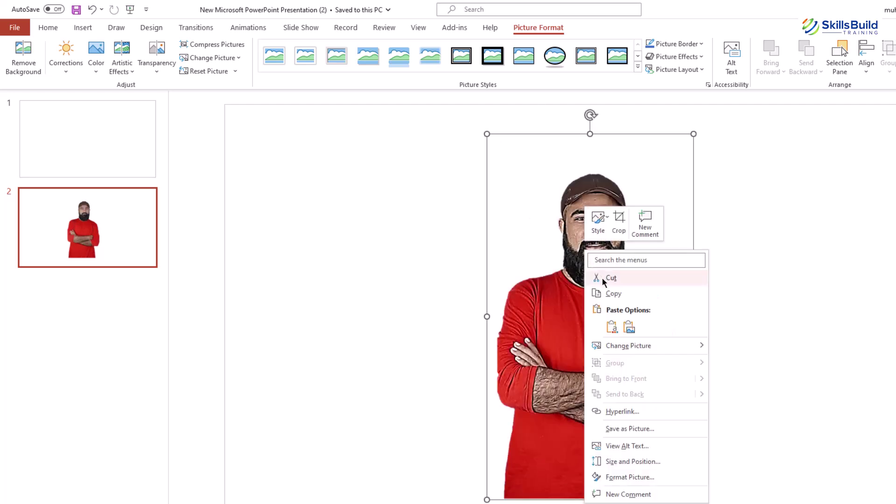
{"action": "left_click", "coordinate": [602, 278]}
{"action": "right_click", "coordinate": [563, 262]}
{"action": "left_click", "coordinate": [591, 330]}
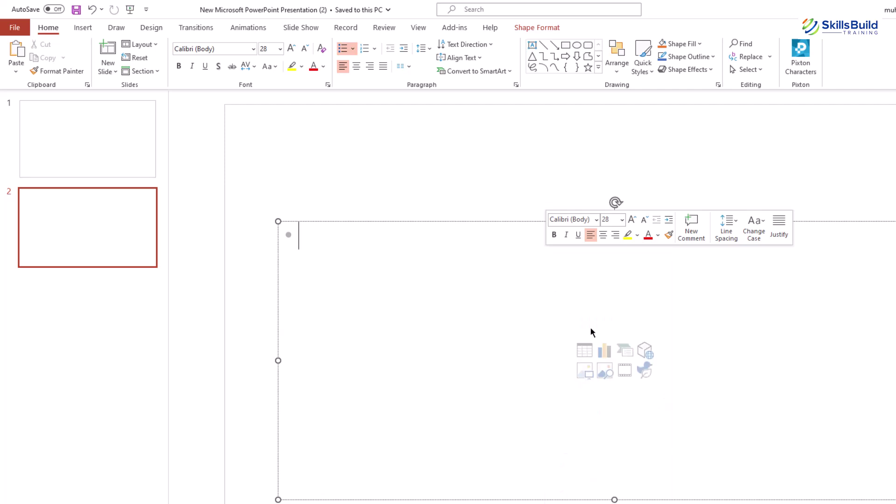
{"action": "left_click_drag", "start_coordinate": [536, 221], "coordinate": [499, 155]}
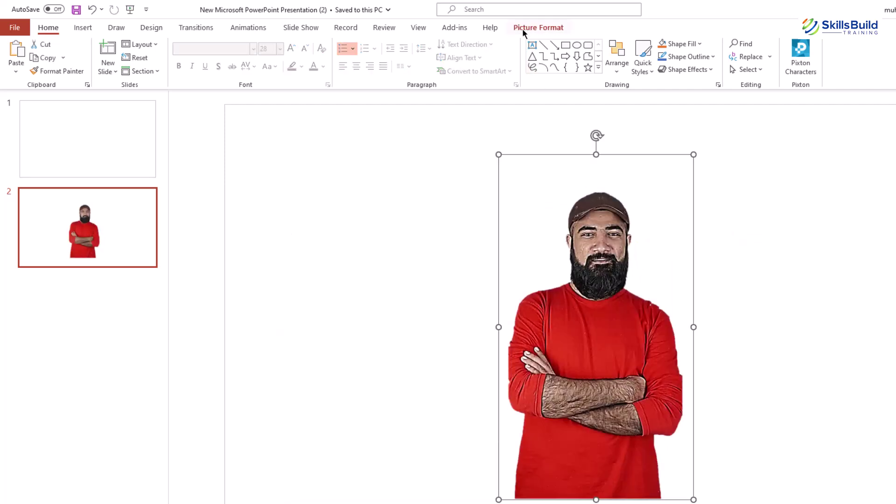
Step: Sharpen the picture by 50% once more and re-paste it as a flat picture
{"action": "left_click", "coordinate": [537, 28]}
{"action": "left_click", "coordinate": [66, 58]}
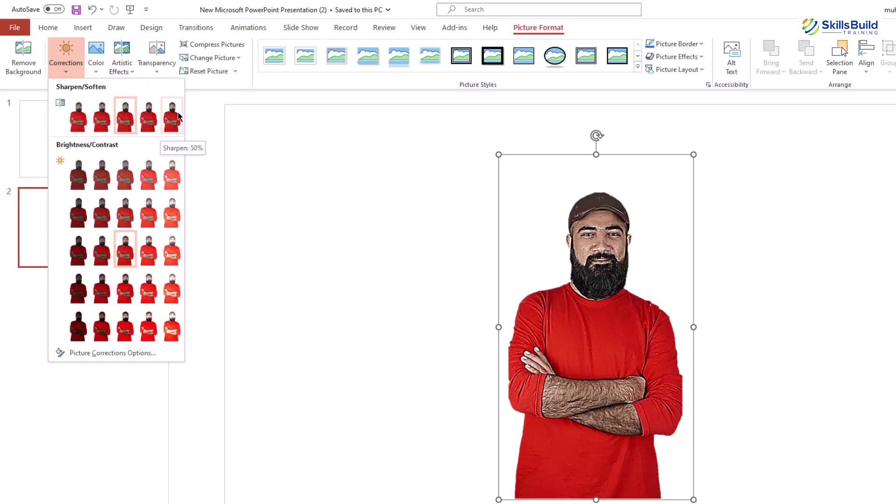
{"action": "left_click", "coordinate": [179, 116]}
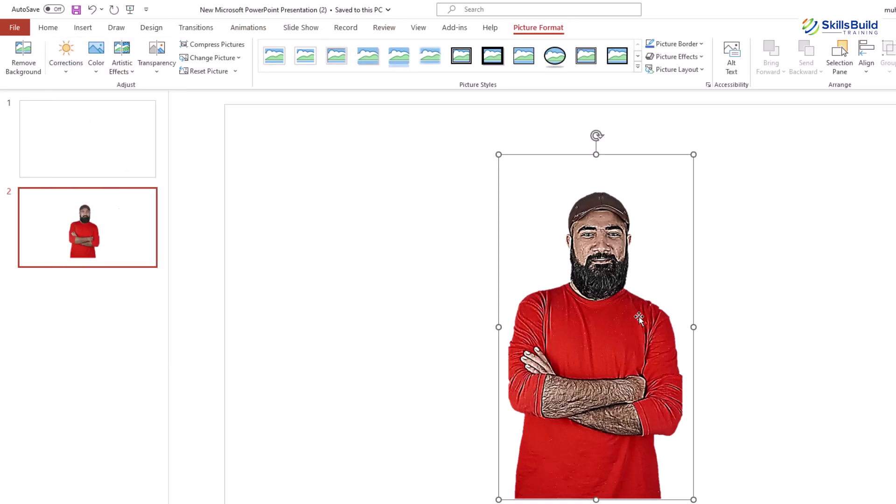
{"action": "right_click", "coordinate": [597, 262]}
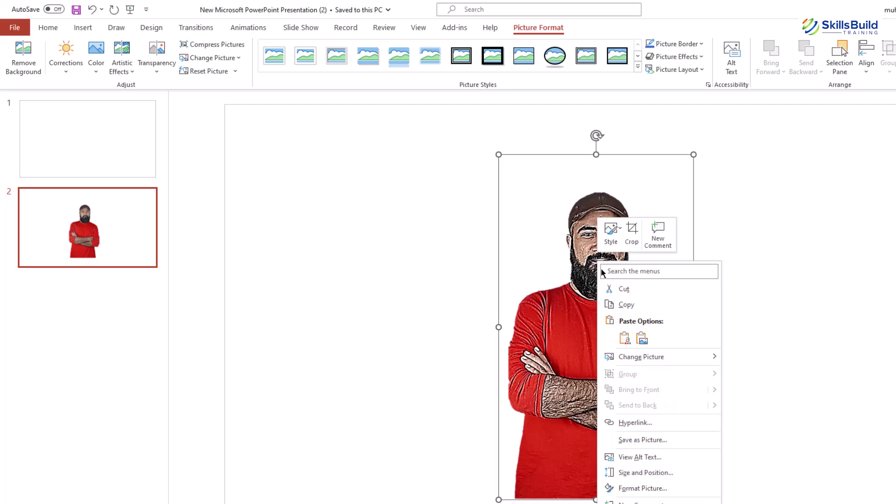
{"action": "left_click", "coordinate": [616, 288]}
{"action": "right_click", "coordinate": [579, 255]}
{"action": "left_click", "coordinate": [622, 331]}
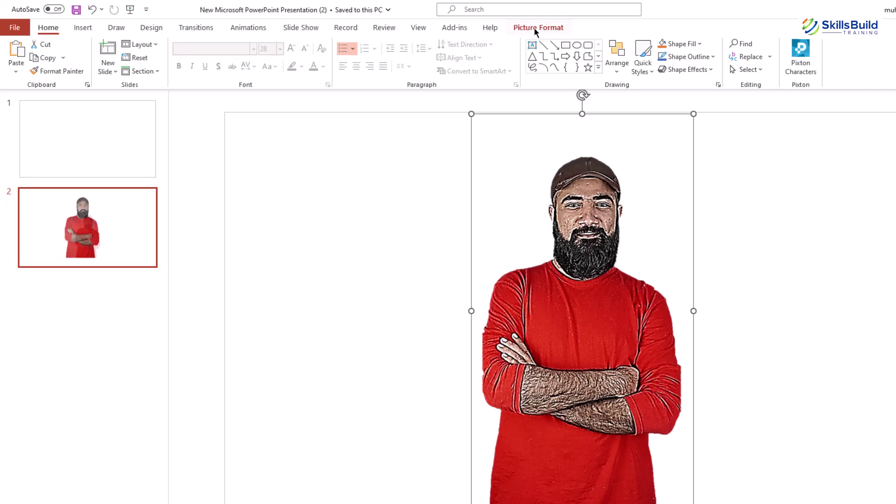
Step: Apply a further Sharpen preset to the re-pasted picture
{"action": "left_click", "coordinate": [537, 27]}
{"action": "left_click", "coordinate": [58, 55]}
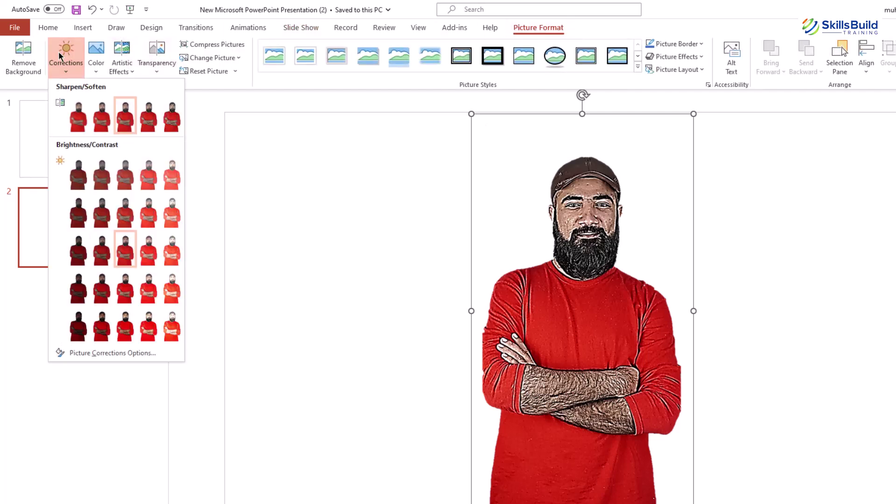
{"action": "left_click", "coordinate": [173, 118]}
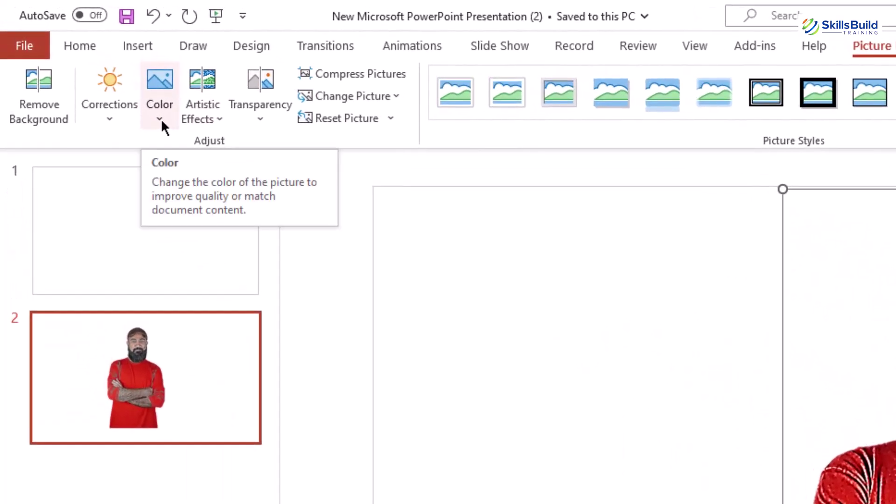
{"action": "left_click", "coordinate": [96, 72]}
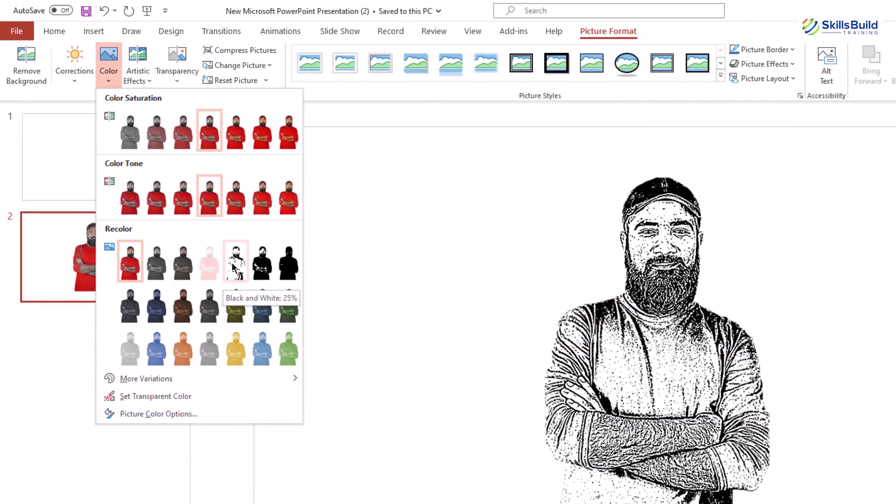
Step: Recolour the picture to Black and White: 25%, then delete it from the slide
{"action": "left_click", "coordinate": [232, 264]}
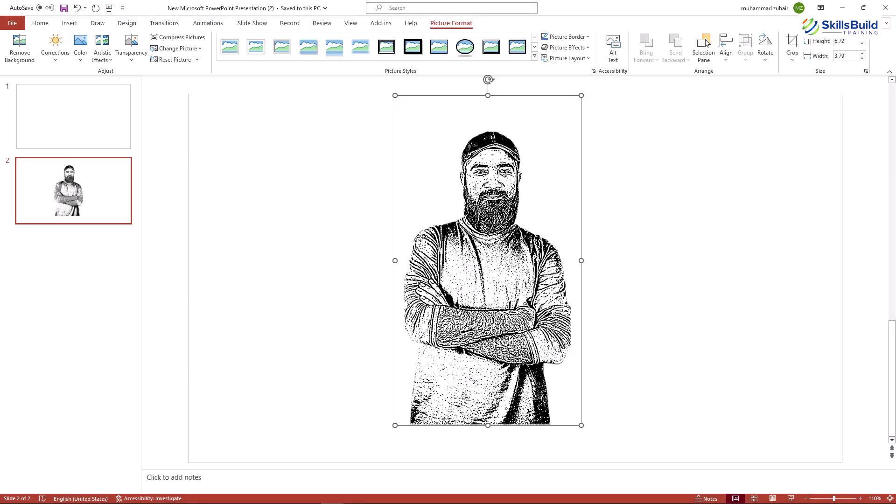
{"action": "key", "text": "Delete"}
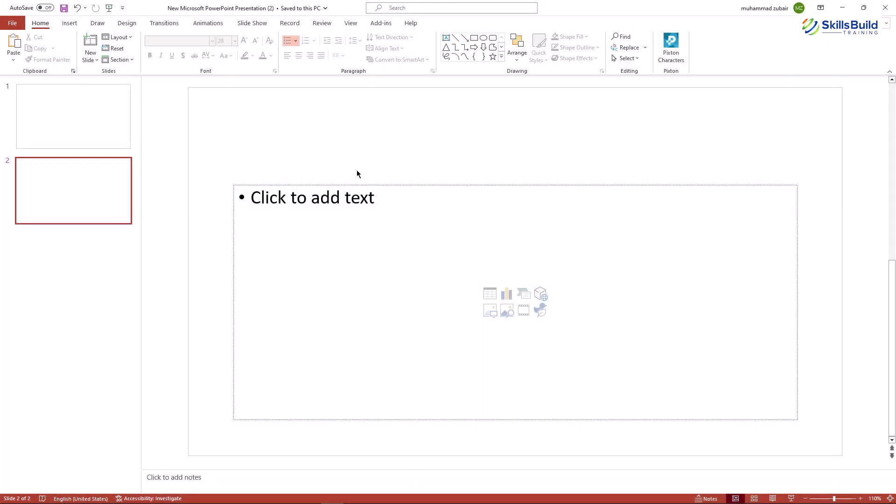
Step: Search the Office store for 'pixton' and add the Pixton Comic Characters add-in
{"action": "left_click", "coordinate": [70, 24]}
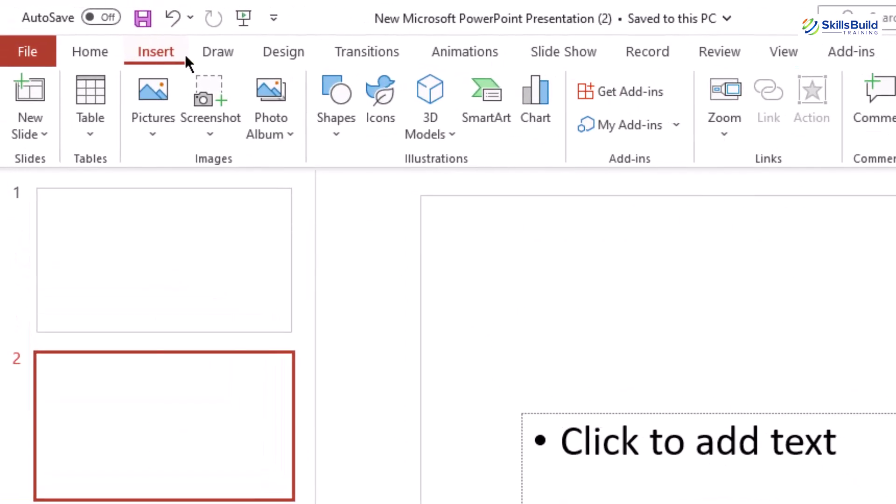
{"action": "left_click", "coordinate": [621, 96]}
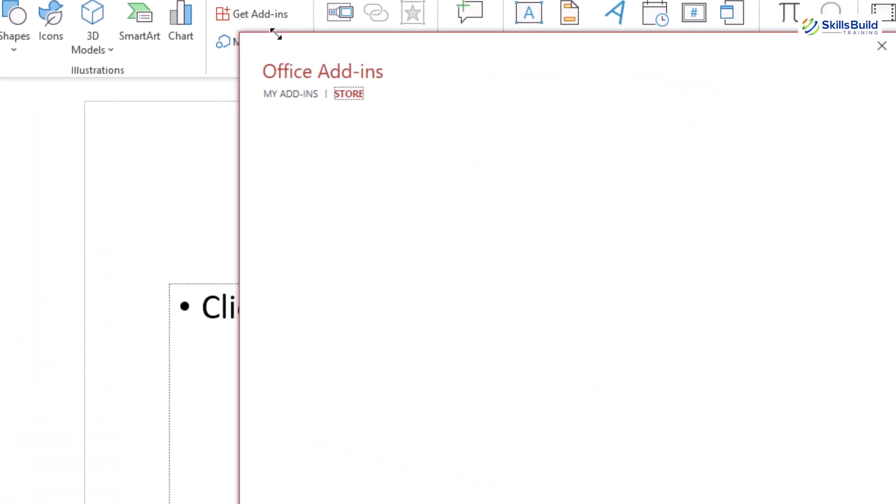
{"action": "left_click", "coordinate": [241, 133]}
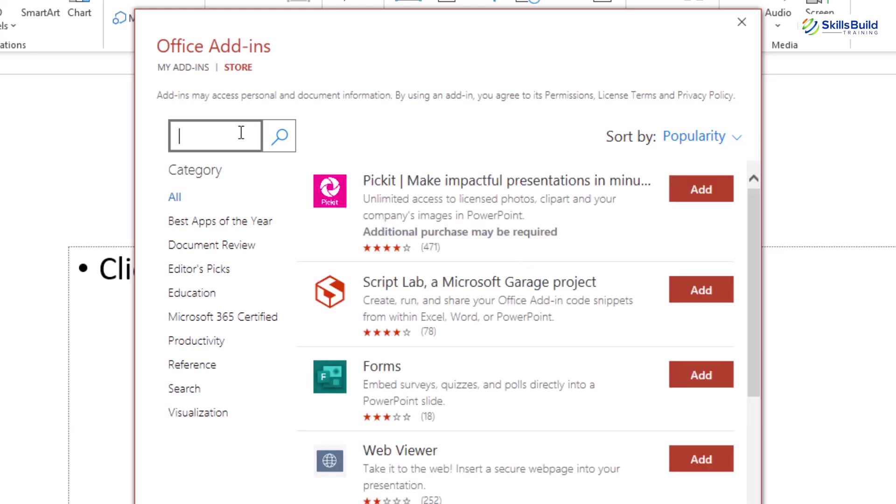
{"action": "type", "text": "pixton"}
{"action": "key", "text": "Return"}
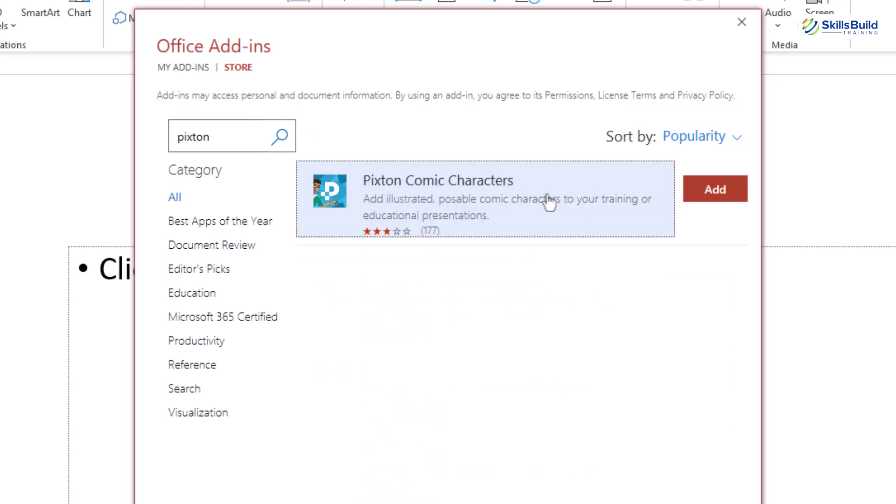
{"action": "left_click", "coordinate": [515, 195]}
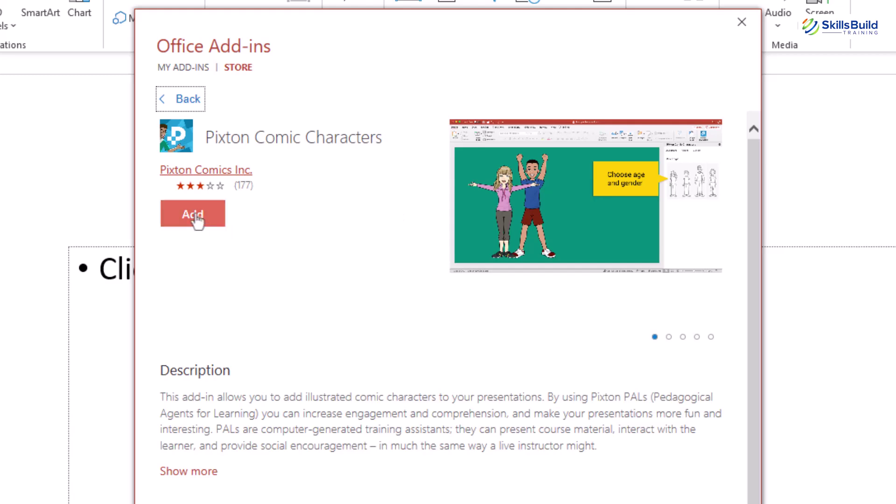
{"action": "left_click", "coordinate": [194, 215]}
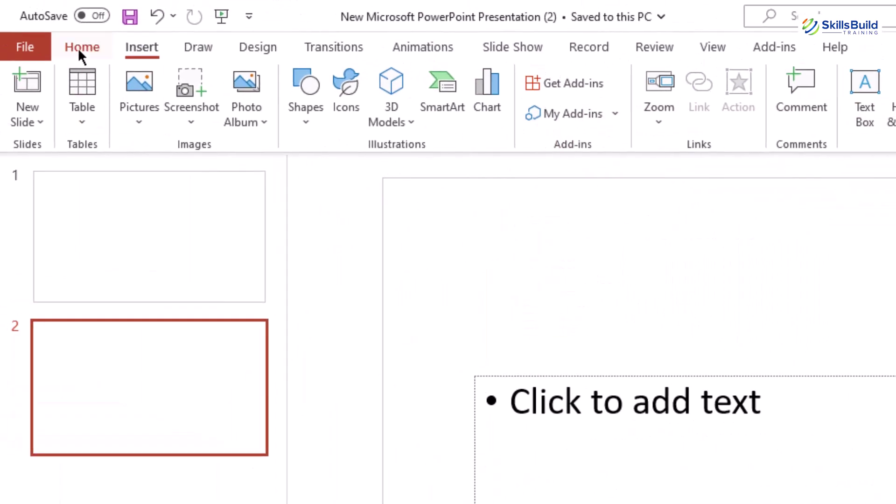
{"action": "left_click", "coordinate": [77, 49]}
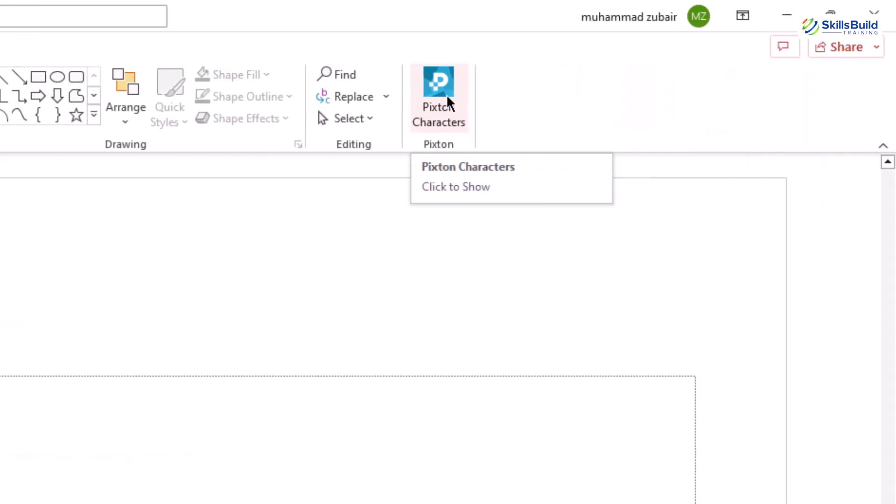
Step: Open the Pixton Comic Characters pane, start the character builder and widen the pane
{"action": "left_click", "coordinate": [549, 101]}
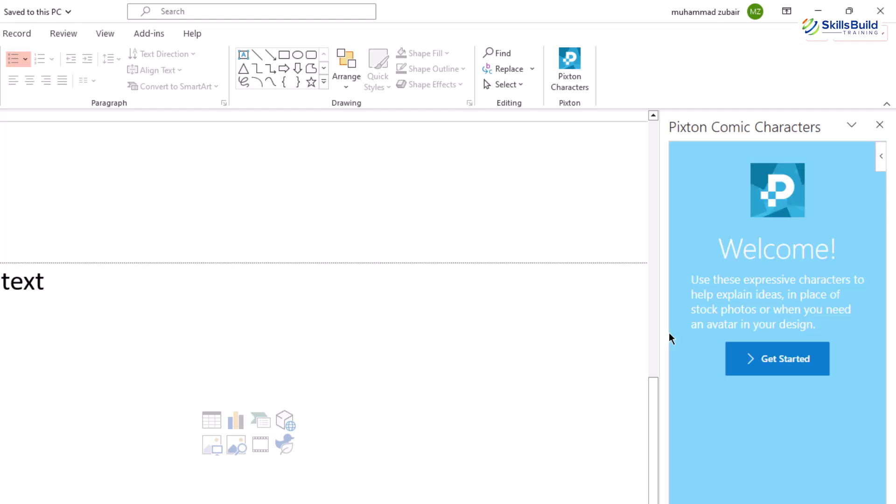
{"action": "left_click", "coordinate": [768, 359]}
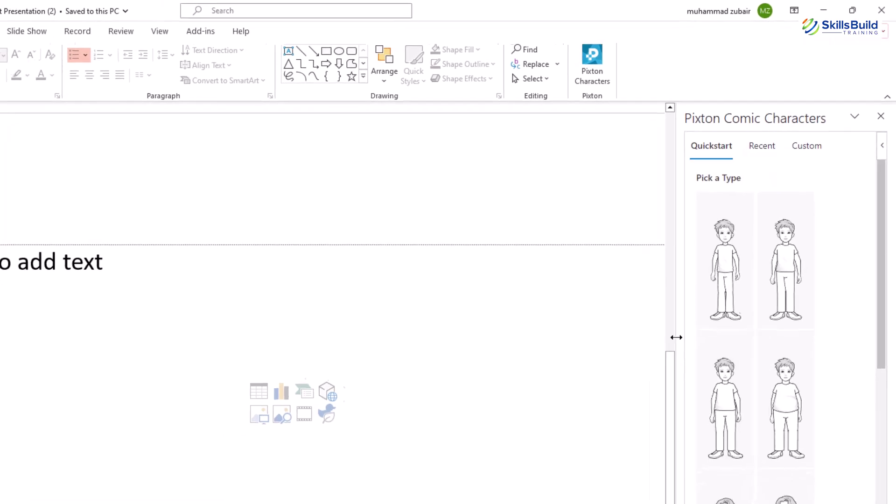
{"action": "left_click_drag", "start_coordinate": [677, 337], "coordinate": [604, 329]}
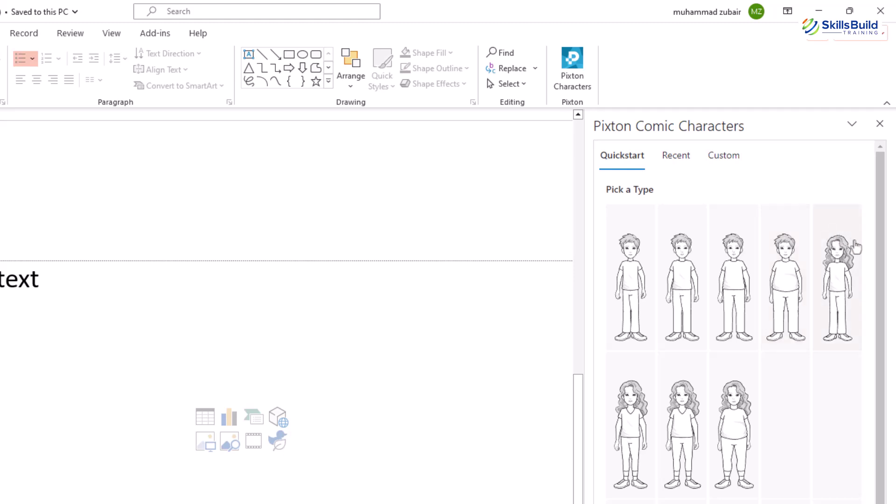
Step: Build a man with a male body type, light skin, short hair and a shirt-and-tie outfit
{"action": "scroll", "coordinate": [868, 252], "scroll_direction": "down", "scroll_amount": 2}
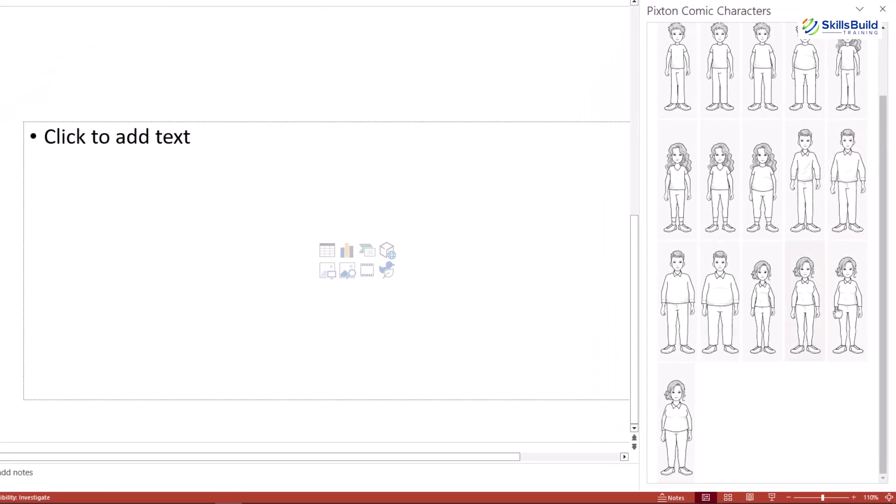
{"action": "left_click", "coordinate": [849, 183]}
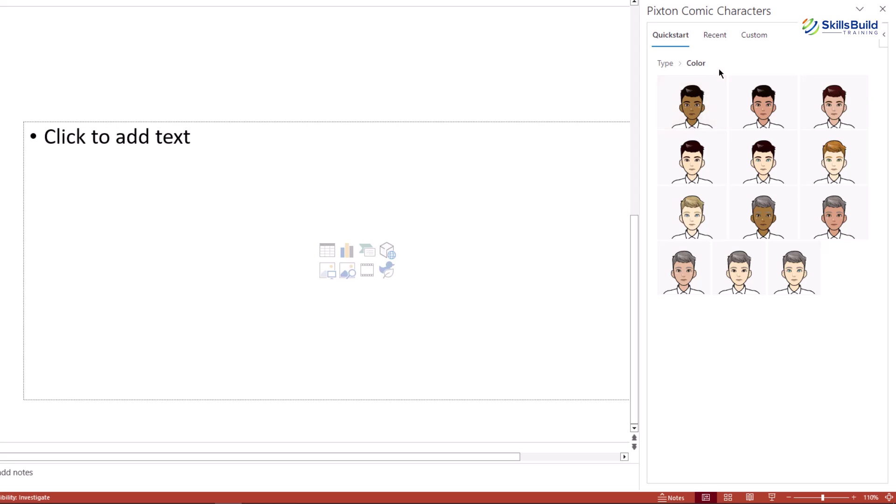
{"action": "left_click", "coordinate": [837, 109]}
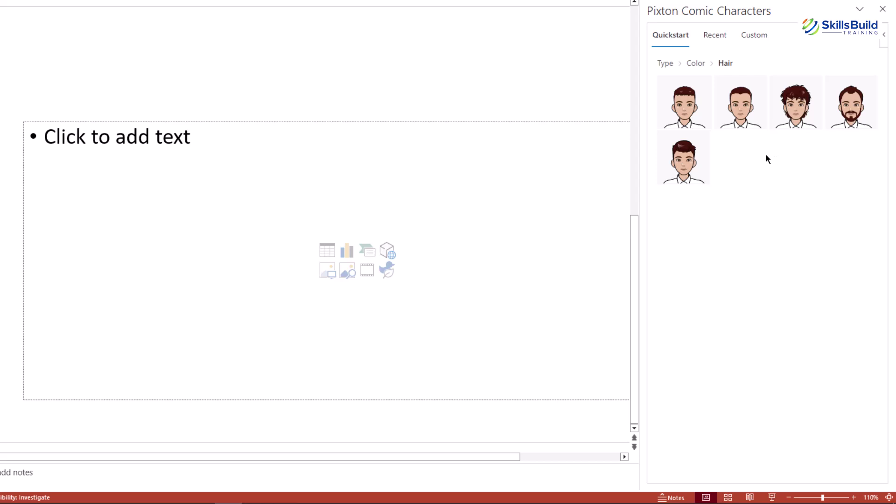
{"action": "left_click", "coordinate": [679, 107]}
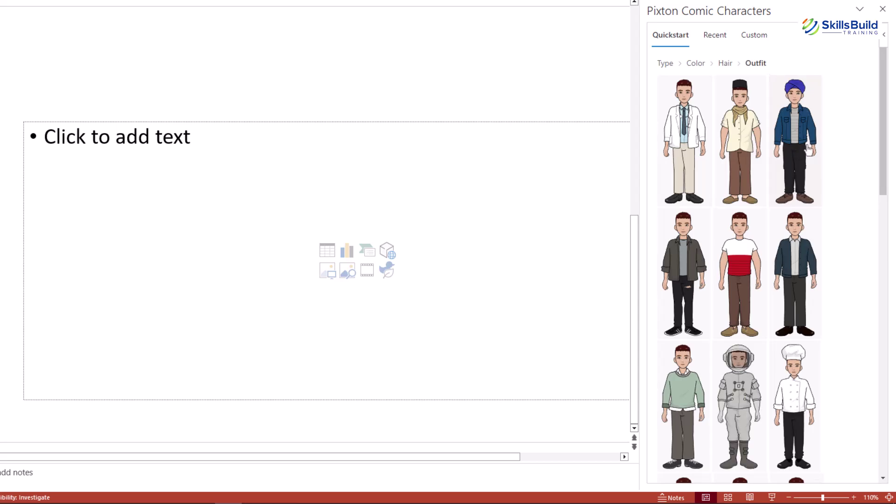
{"action": "scroll", "coordinate": [809, 154], "scroll_direction": "down", "scroll_amount": 3}
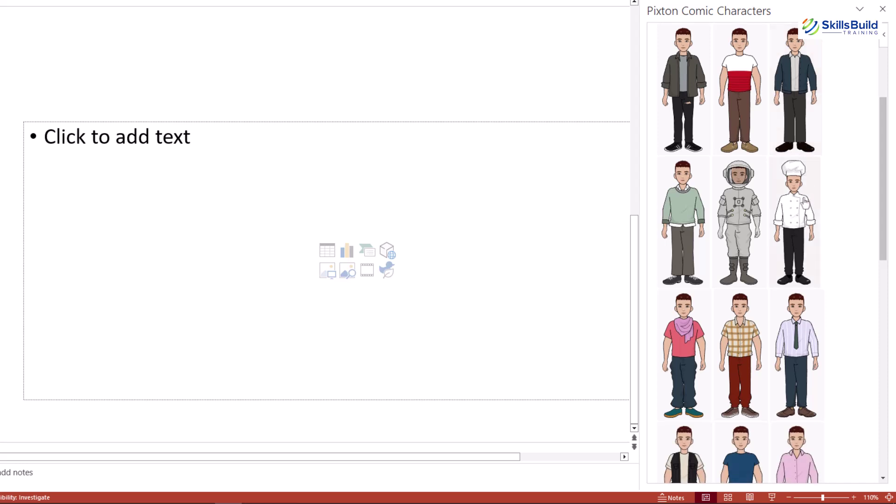
{"action": "left_click", "coordinate": [802, 346]}
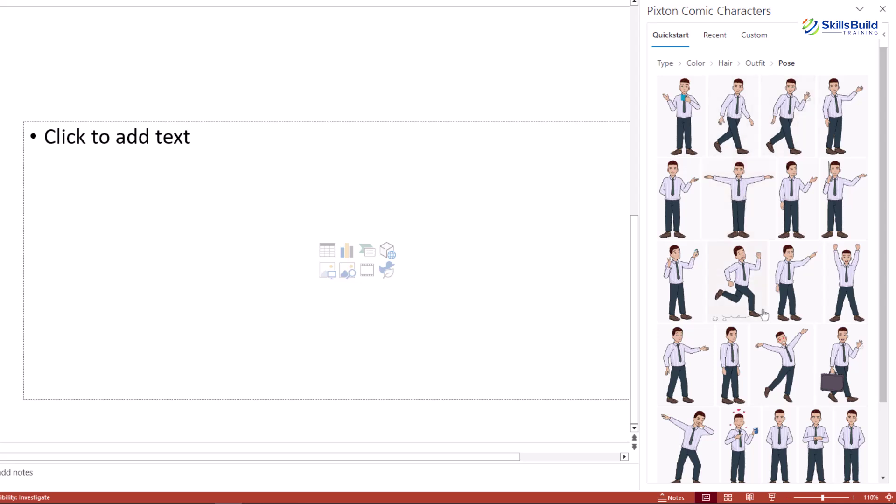
Step: Insert the shirt-and-tie Pixton man on slide 2, then switch him to the waving briefcase pose
{"action": "scroll", "coordinate": [764, 315], "scroll_direction": "down", "scroll_amount": 2}
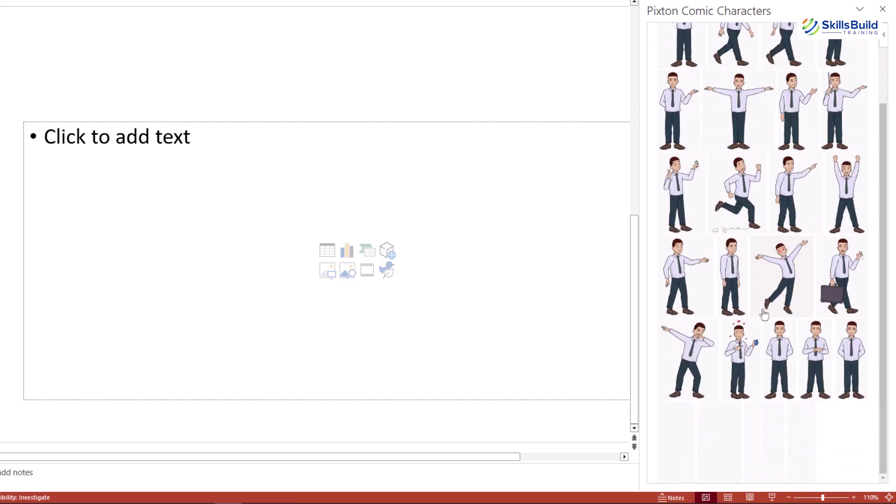
{"action": "left_click", "coordinate": [818, 359]}
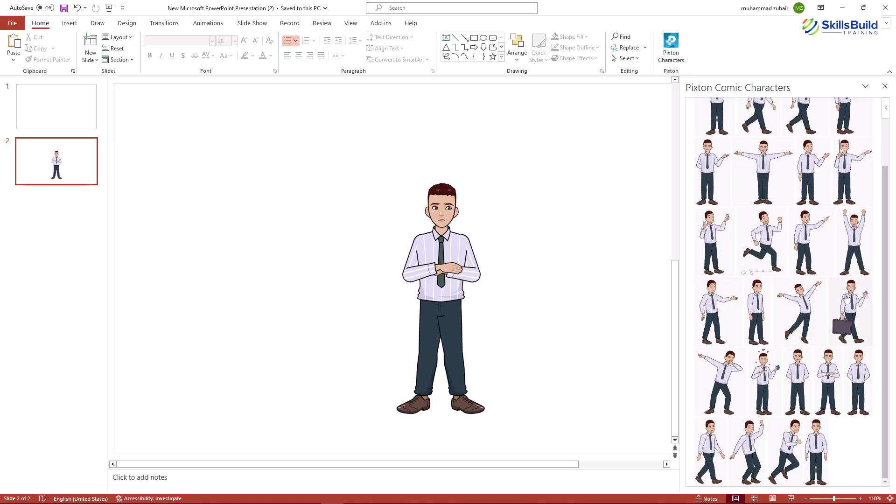
{"action": "left_click", "coordinate": [847, 299]}
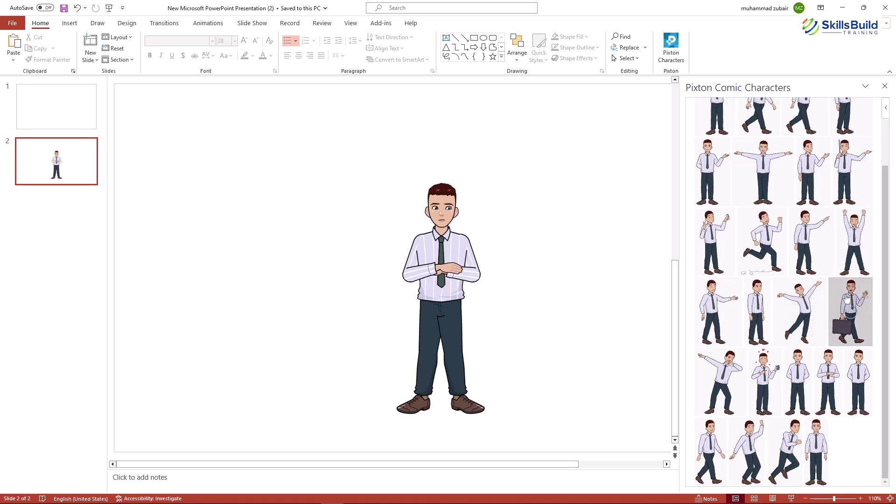
Step: Add a blank slide 3, inserting and then deleting a running Pixton man there
{"action": "left_click", "coordinate": [62, 169]}
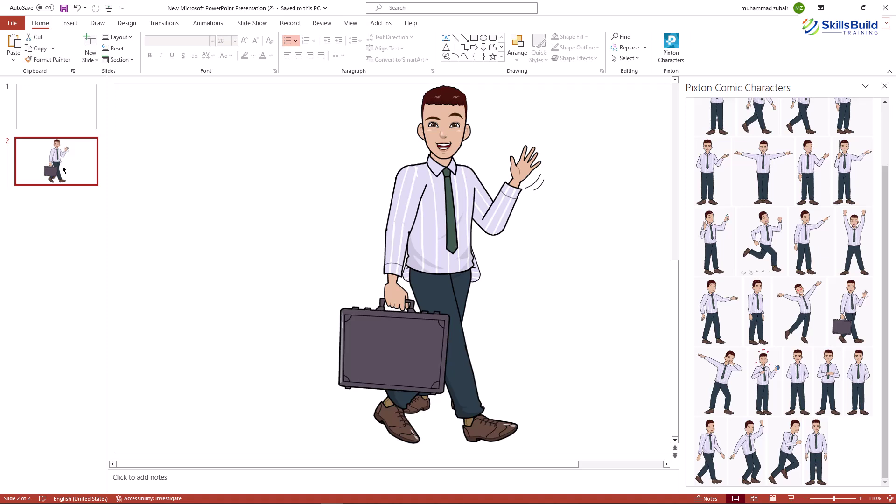
{"action": "key", "text": "Return"}
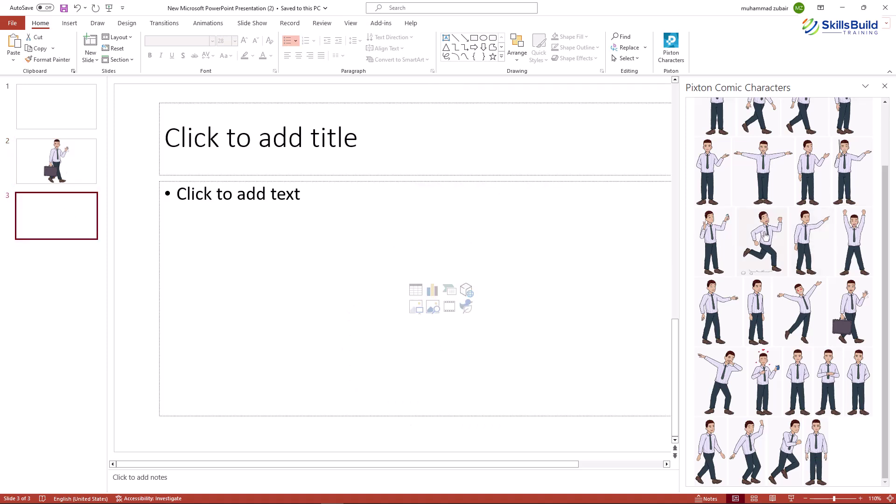
{"action": "left_click", "coordinate": [766, 238]}
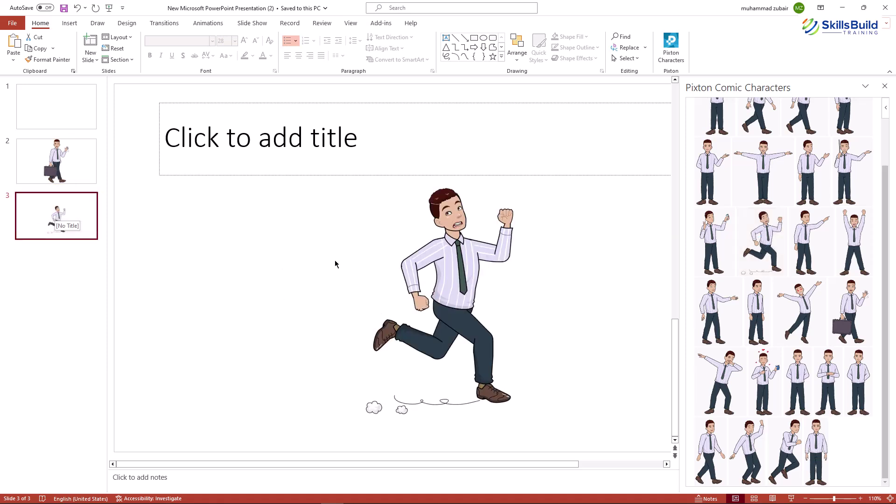
{"action": "left_click", "coordinate": [441, 275]}
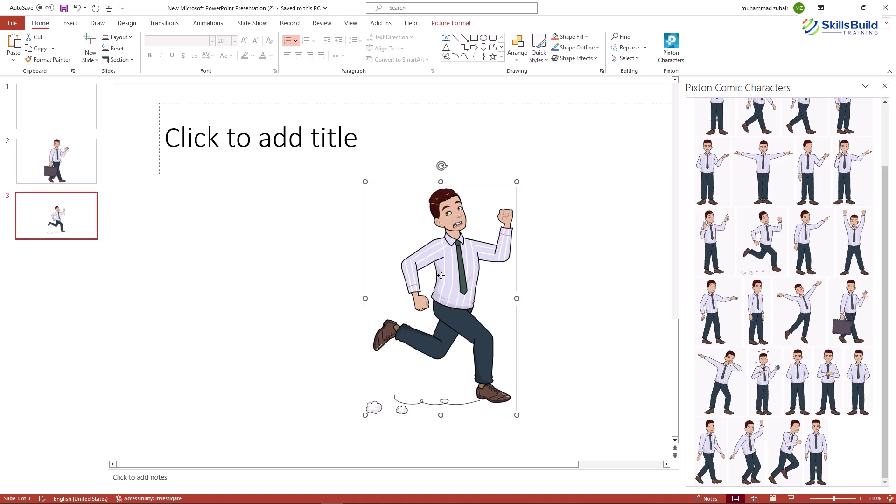
{"action": "key", "text": "Delete"}
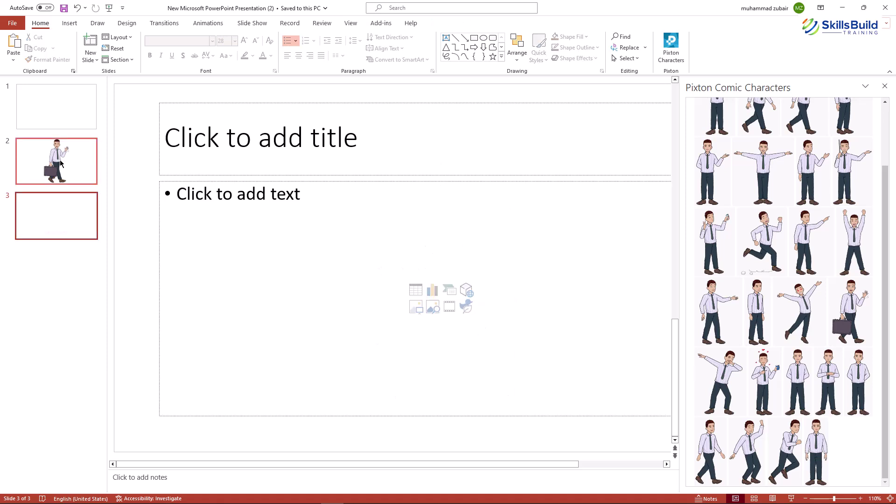
Step: On slide 2, shrink the briefcase man and move him left, nudging the standing man left too
{"action": "left_click", "coordinate": [63, 159]}
{"action": "left_click_drag", "start_coordinate": [428, 217], "coordinate": [273, 218]}
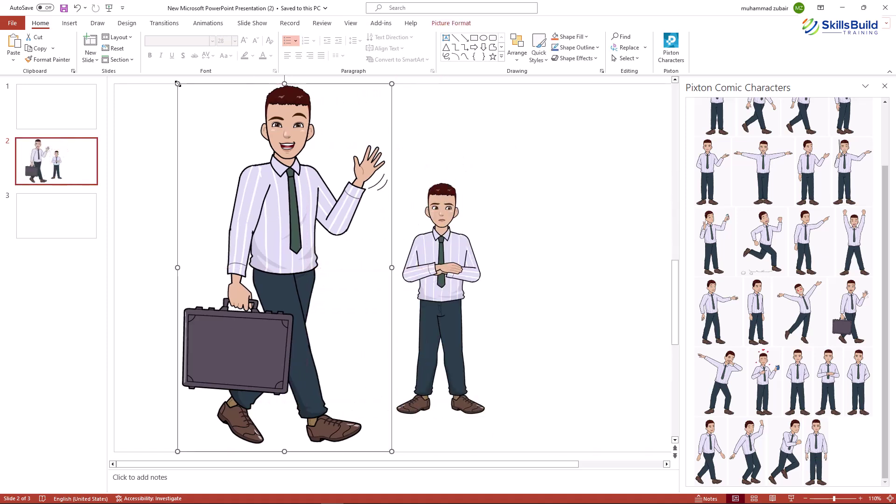
{"action": "left_click_drag", "start_coordinate": [177, 84], "coordinate": [280, 257]}
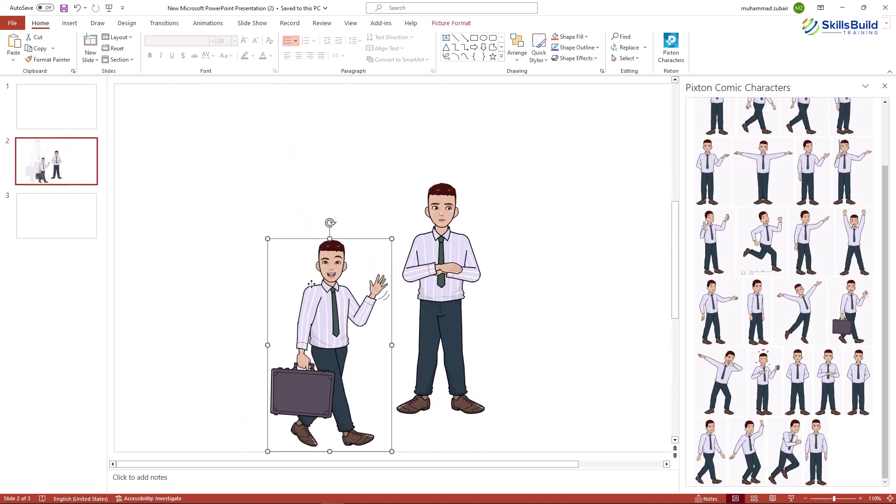
{"action": "left_click_drag", "start_coordinate": [312, 284], "coordinate": [205, 232]}
{"action": "left_click_drag", "start_coordinate": [408, 247], "coordinate": [324, 247]}
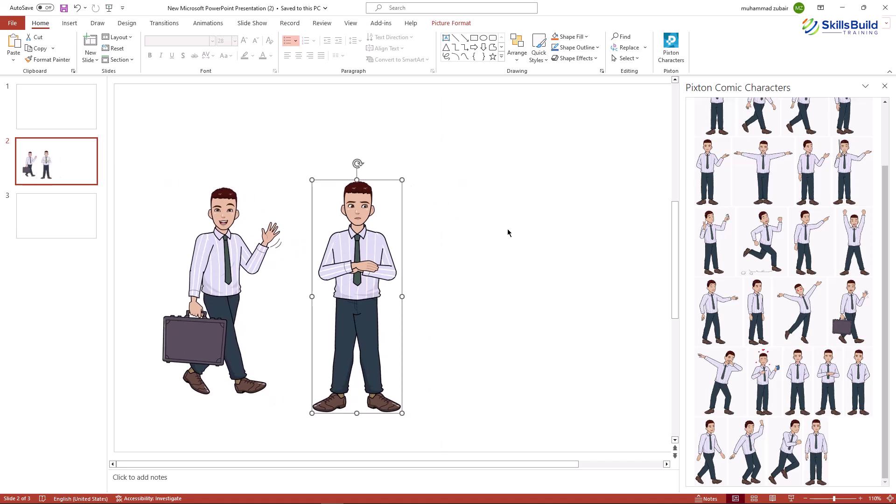
{"action": "left_click", "coordinate": [493, 224]}
Step: Paste a running man beside the standing man, shrink him, and go to the Freepik homepage
{"action": "key", "text": "ctrl+v"}
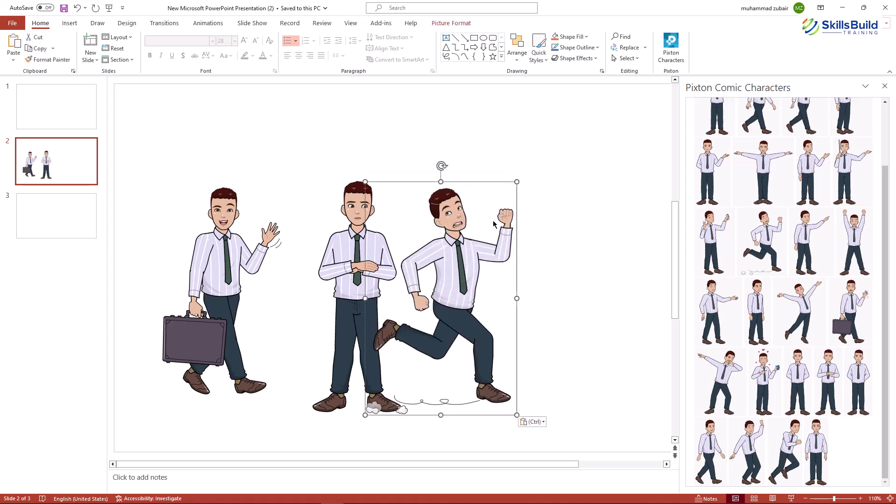
{"action": "left_click_drag", "start_coordinate": [454, 227], "coordinate": [495, 224]}
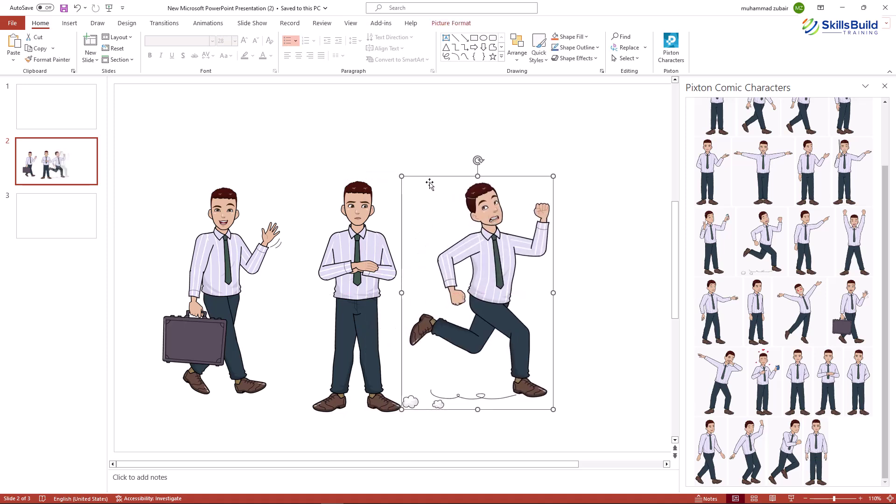
{"action": "left_click_drag", "start_coordinate": [402, 175], "coordinate": [407, 182]}
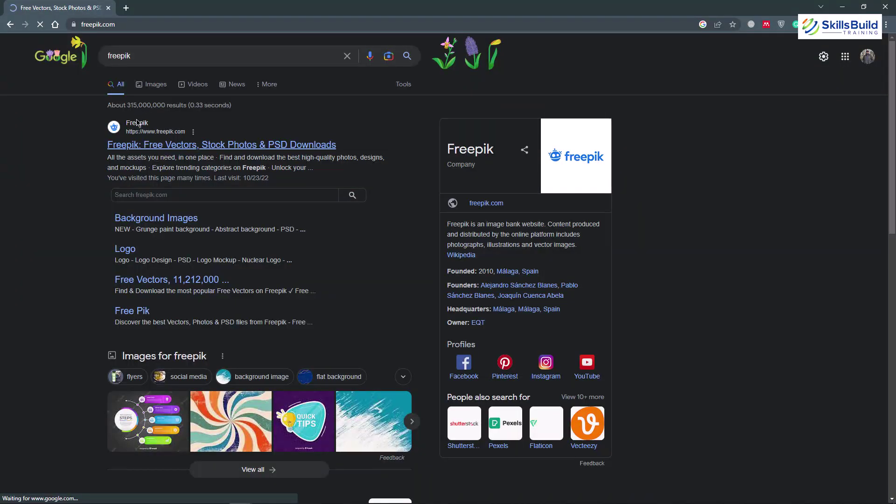
{"action": "left_click", "coordinate": [135, 141]}
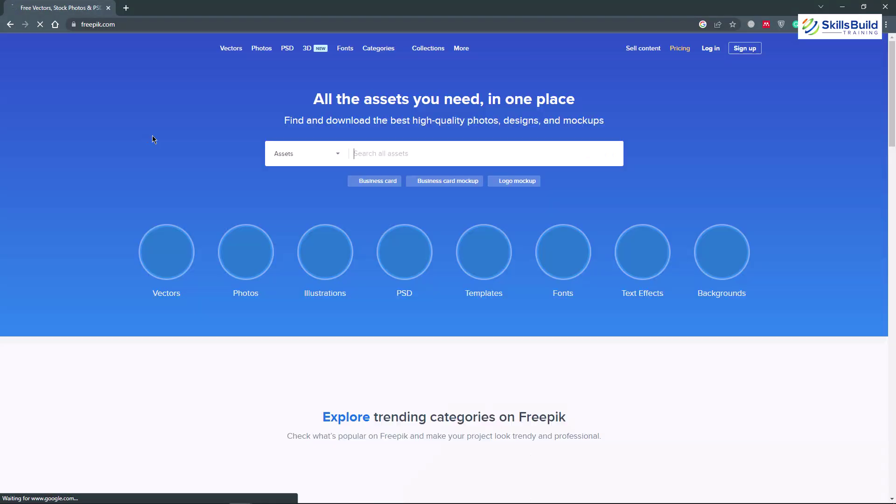
Step: Search Freepik for 'bench in a park' and download the bench in autumn park photo
{"action": "left_click", "coordinate": [436, 153]}
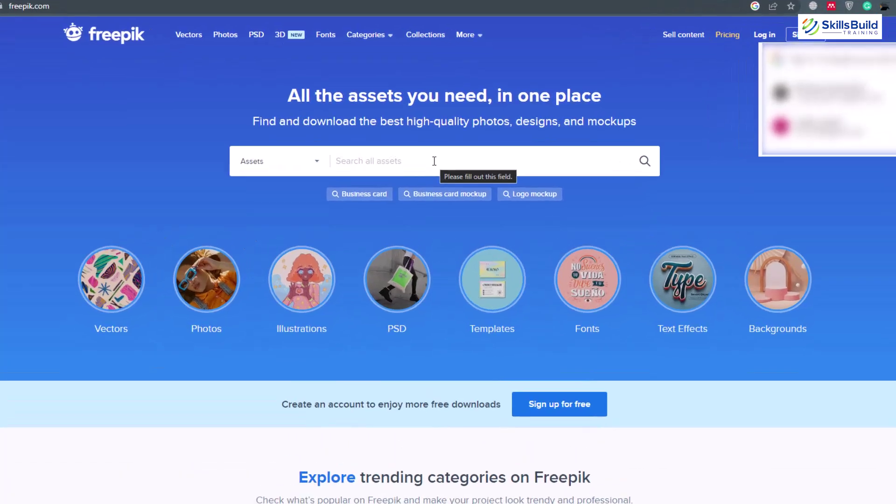
{"action": "type", "text": "bench in a p"}
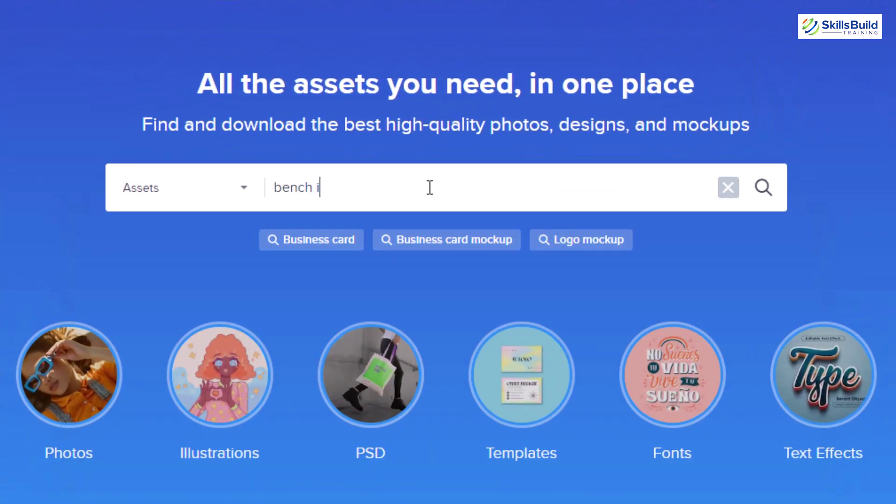
{"action": "type", "text": "ark"}
{"action": "key", "text": "Return"}
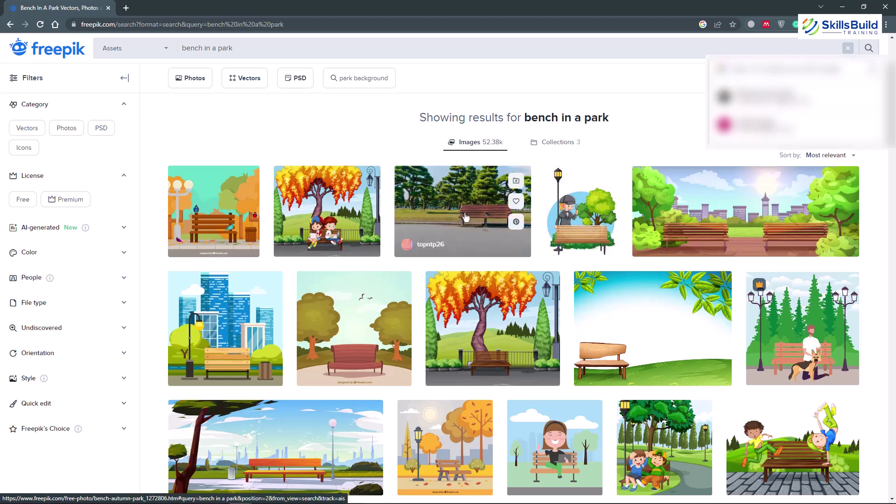
{"action": "left_click", "coordinate": [467, 215]}
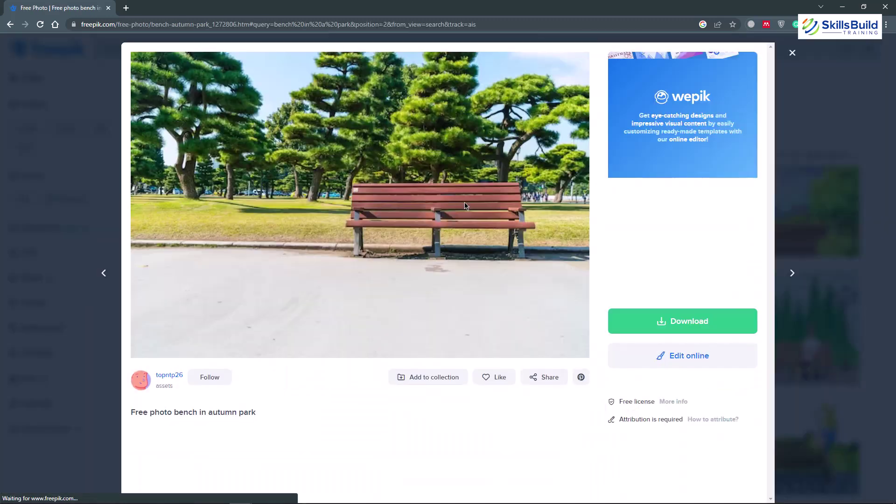
{"action": "left_click", "coordinate": [637, 325]}
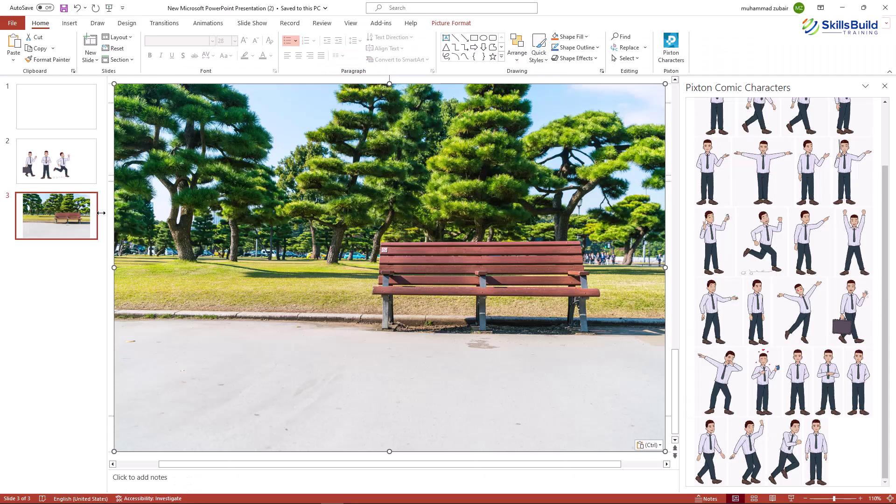
Step: Cut the three characters from slide 2 and paste them over the bench photo on slide 3
{"action": "left_click", "coordinate": [56, 162]}
{"action": "left_click", "coordinate": [455, 259]}
{"action": "left_click", "coordinate": [309, 258], "text": "shift"}
{"action": "left_click", "coordinate": [182, 253], "text": "shift"}
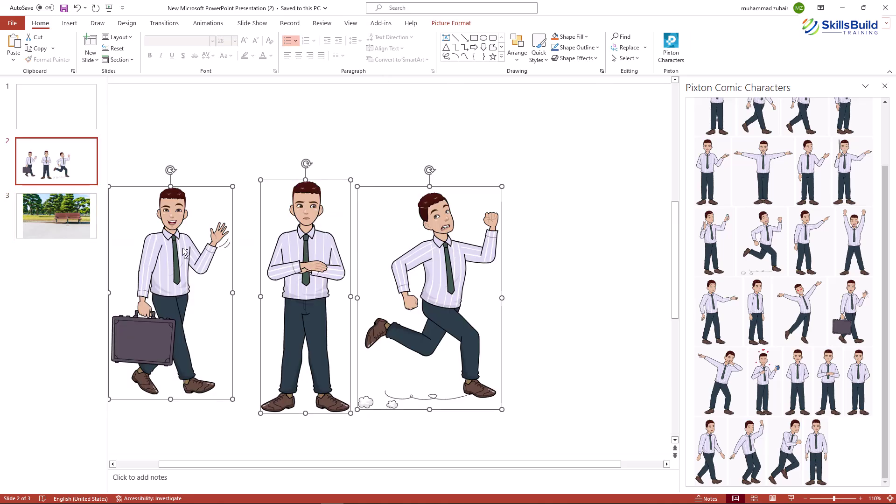
{"action": "key", "text": "ctrl+x"}
{"action": "key", "text": "Page_Down"}
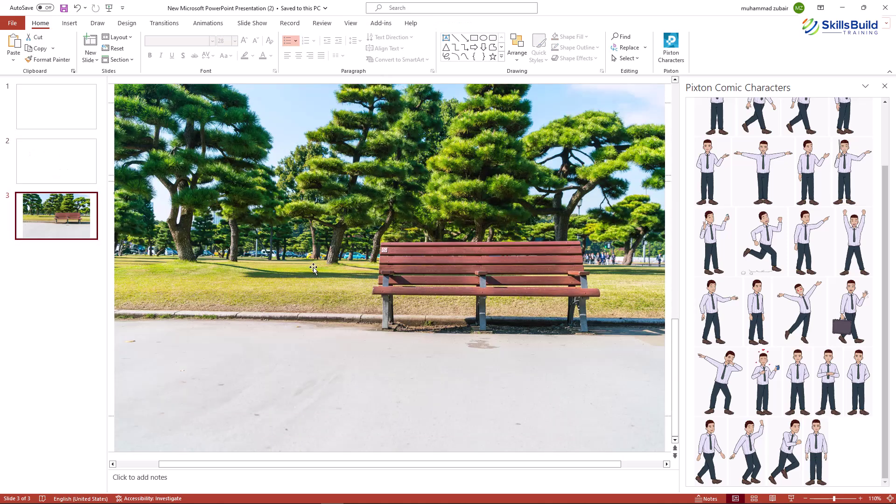
{"action": "key", "text": "ctrl+v"}
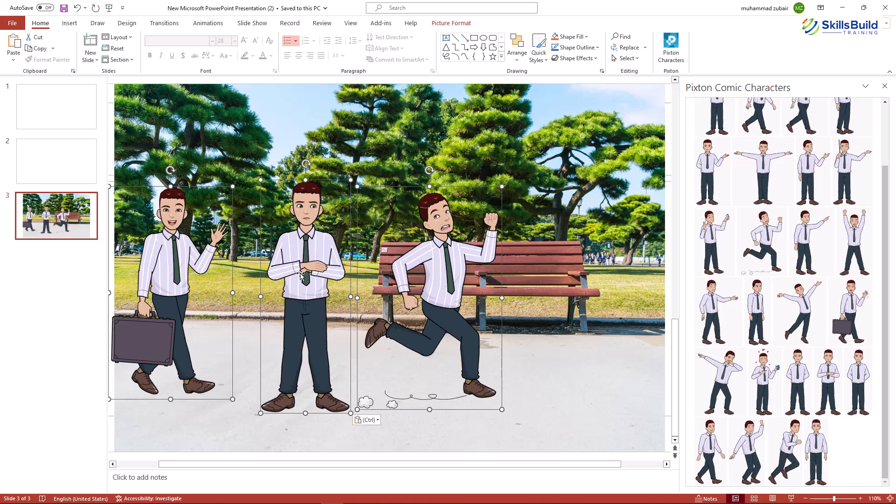
{"action": "left_click_drag", "start_coordinate": [315, 274], "coordinate": [330, 246]}
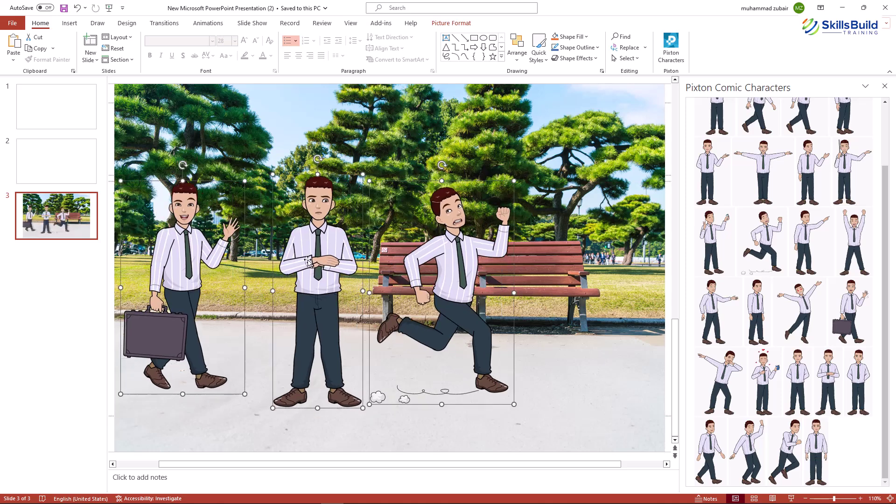
Step: Shrink all three men, placing the standing man right, the briefcase man at the bench, the runner left
{"action": "left_click", "coordinate": [298, 288]}
{"action": "left_click_drag", "start_coordinate": [298, 288], "coordinate": [568, 224]}
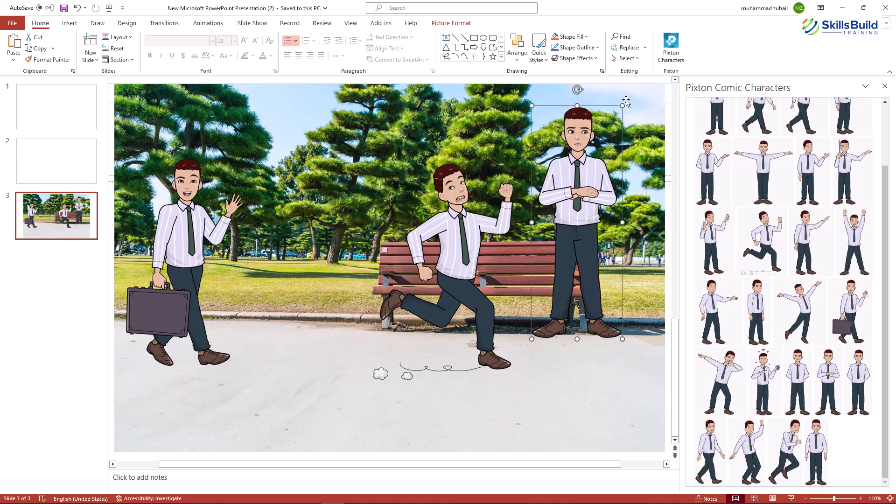
{"action": "left_click_drag", "start_coordinate": [623, 105], "coordinate": [597, 150]}
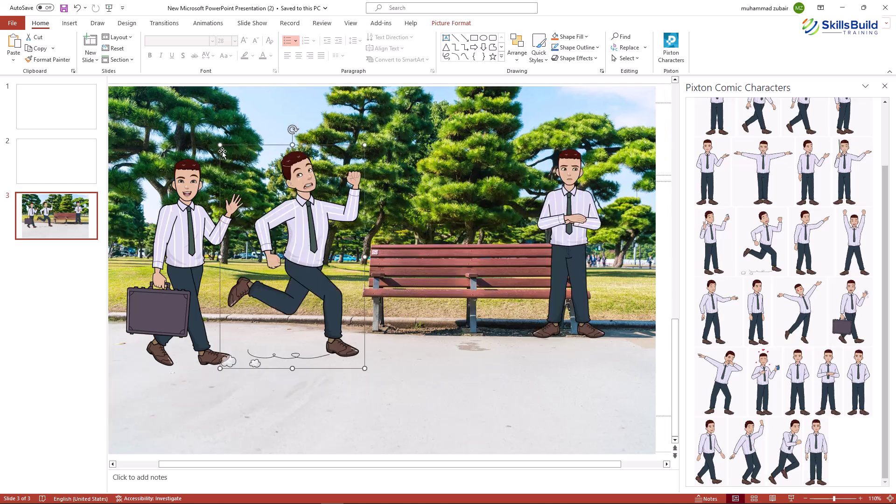
{"action": "left_click_drag", "start_coordinate": [217, 143], "coordinate": [238, 174]}
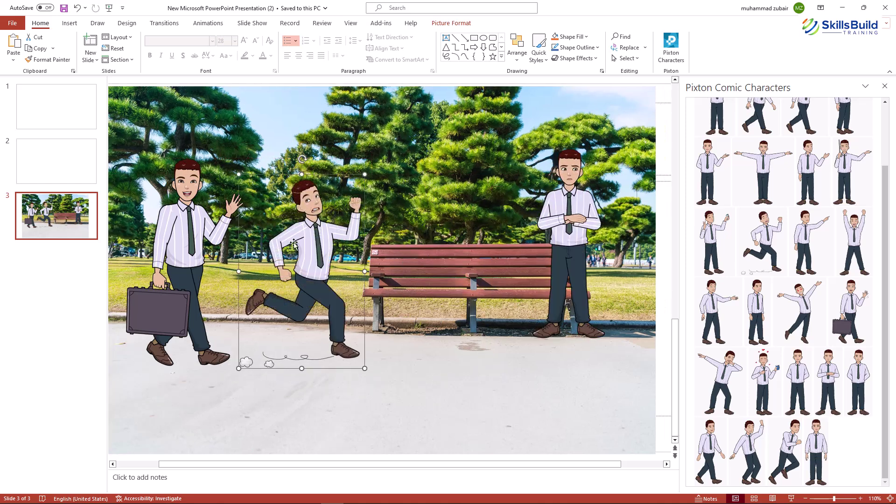
{"action": "left_click", "coordinate": [191, 219]}
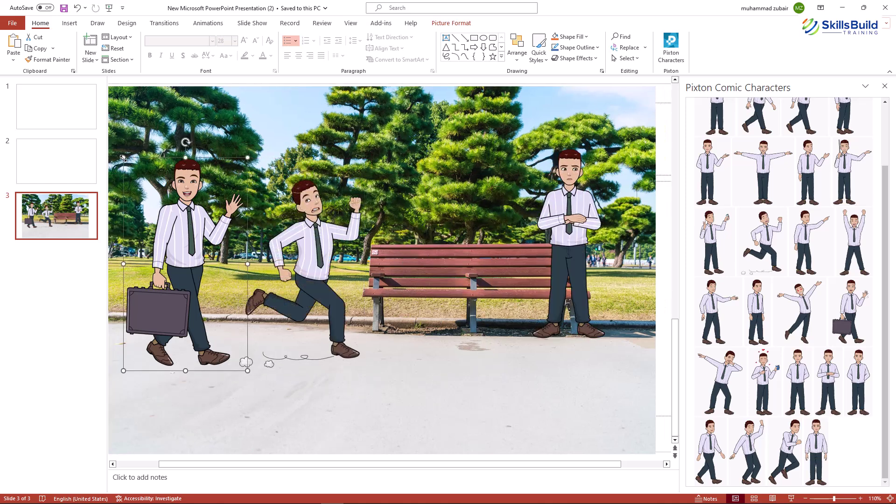
{"action": "left_click_drag", "start_coordinate": [126, 154], "coordinate": [146, 182]}
{"action": "left_click_drag", "start_coordinate": [180, 230], "coordinate": [418, 211]}
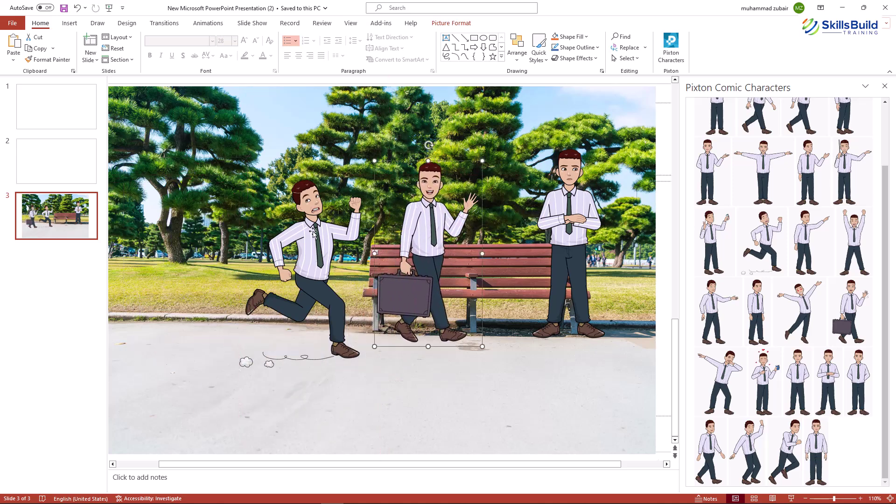
{"action": "left_click_drag", "start_coordinate": [307, 234], "coordinate": [232, 214]}
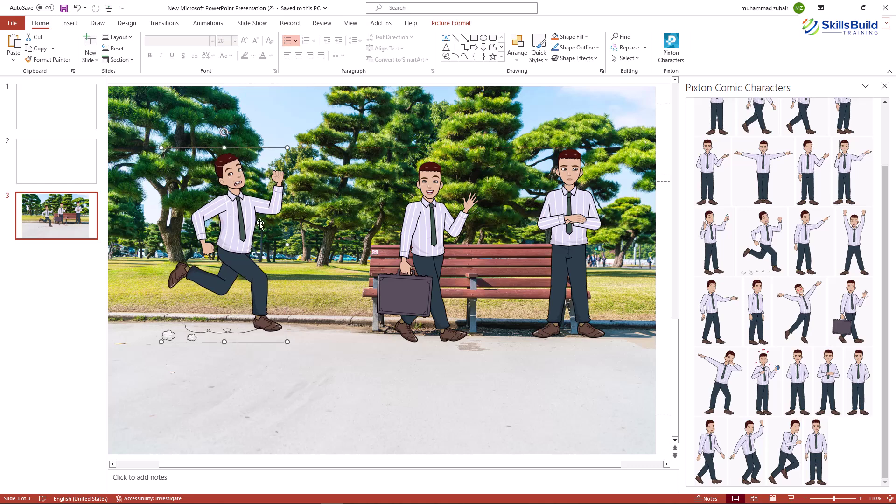
Step: Select the briefcase and standing men and zoom the view out to 70%
{"action": "left_click", "coordinate": [423, 251], "text": "shift"}
{"action": "left_click", "coordinate": [572, 246], "text": "shift"}
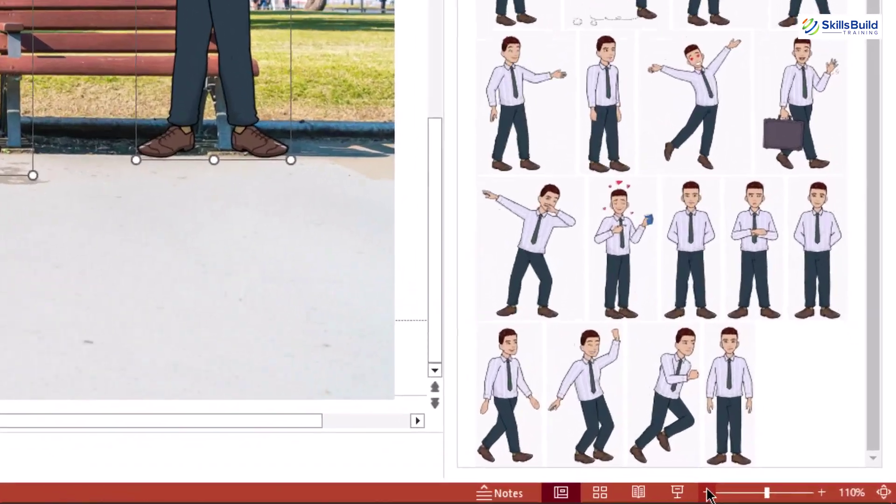
{"action": "left_click", "coordinate": [805, 498]}
{"action": "left_click", "coordinate": [805, 498]}
{"action": "left_click", "coordinate": [806, 499]}
{"action": "left_click", "coordinate": [694, 493]}
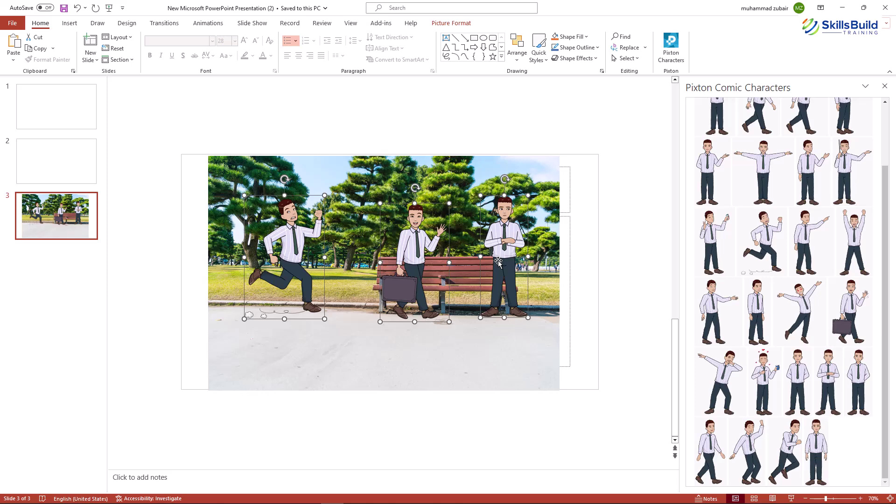
Step: Move the men off the left edge, stretch the bench photo across slide 3, and nudge them together
{"action": "left_click_drag", "start_coordinate": [499, 263], "coordinate": [163, 259]}
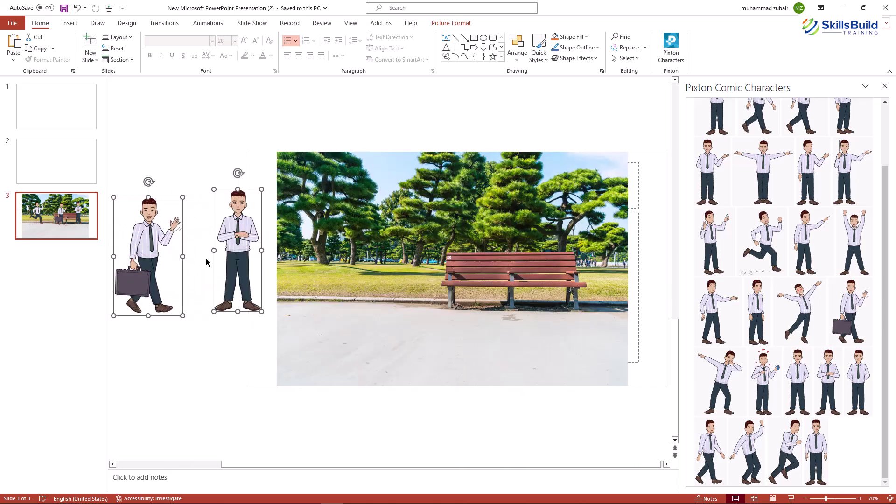
{"action": "left_click", "coordinate": [405, 255]}
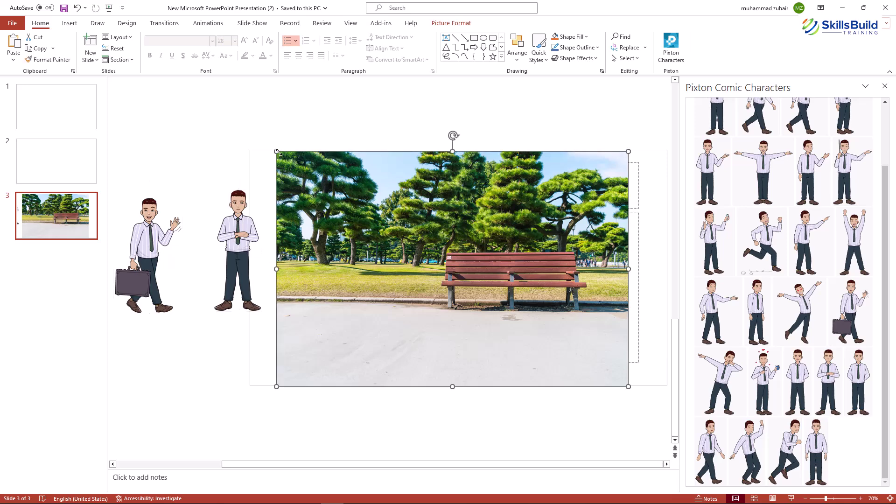
{"action": "mouse_move", "coordinate": [269, 151]}
{"action": "left_mouse_down"}
{"action": "mouse_move", "coordinate": [260, 140]}
{"action": "mouse_move", "coordinate": [278, 152]}
{"action": "left_mouse_up"}
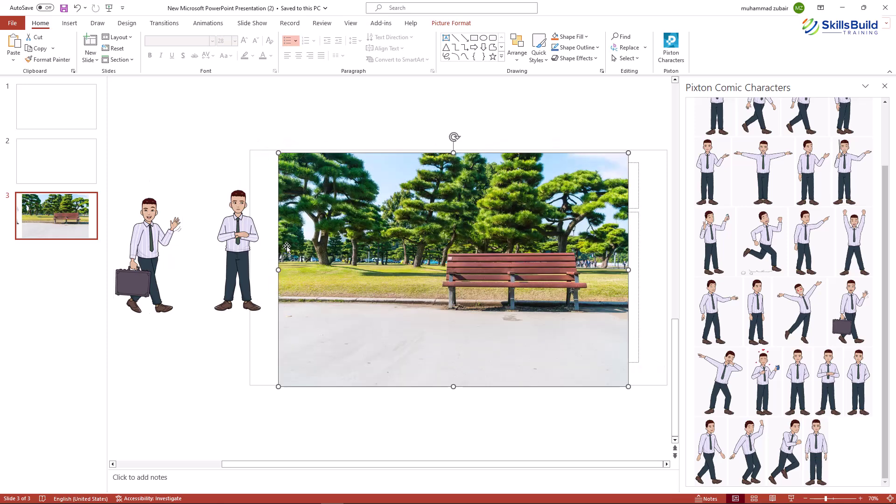
{"action": "left_click_drag", "start_coordinate": [278, 268], "coordinate": [250, 269]}
{"action": "left_click_drag", "start_coordinate": [628, 270], "coordinate": [668, 270]}
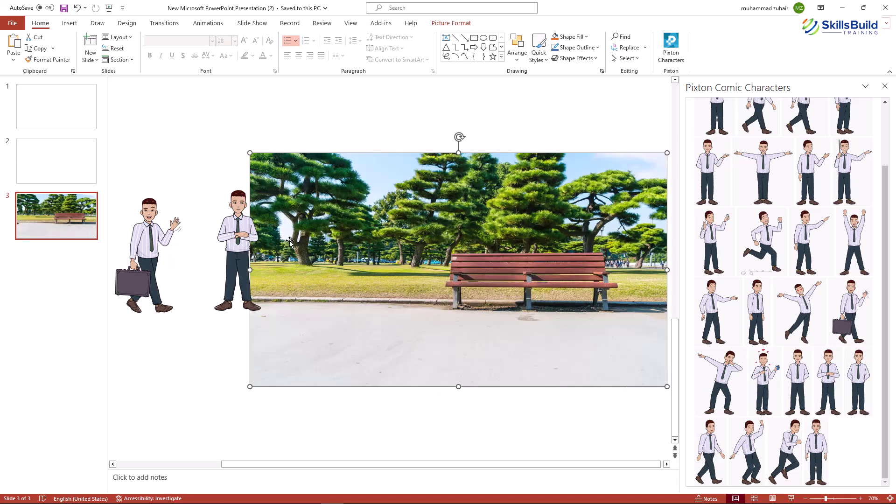
{"action": "left_click_drag", "start_coordinate": [239, 230], "coordinate": [227, 229]}
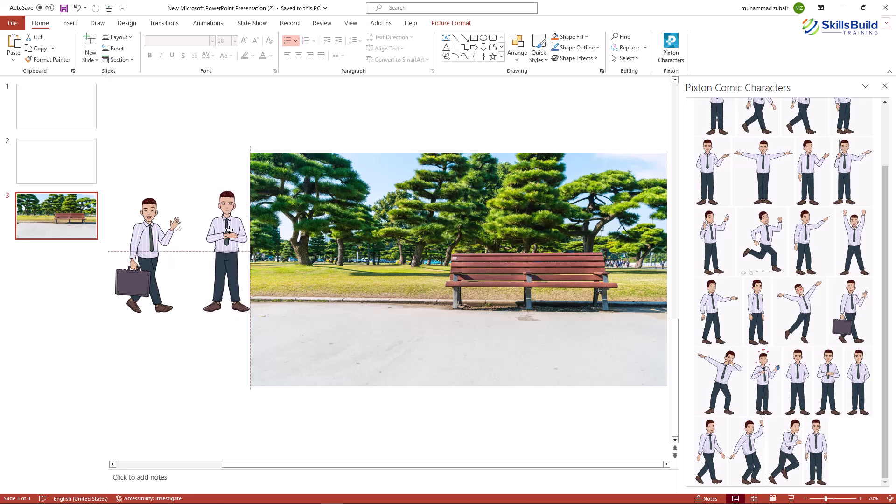
Step: Duplicate slide 3 to create slide 4
{"action": "right_click", "coordinate": [53, 216]}
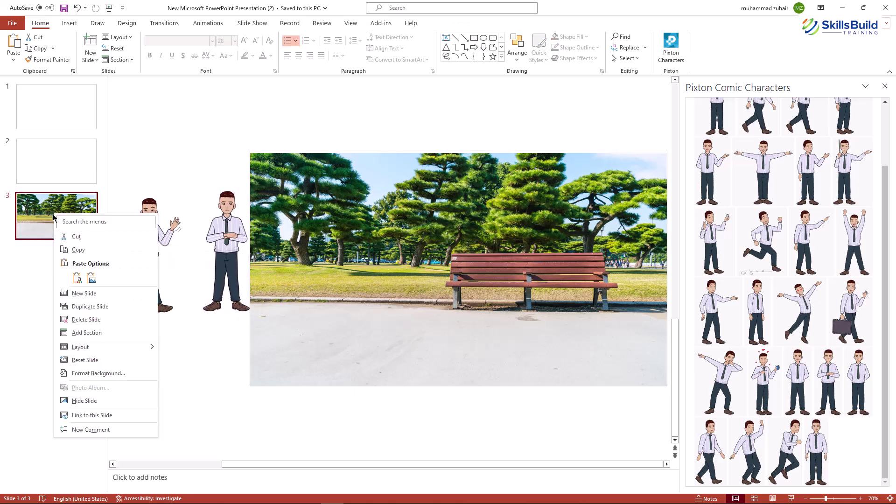
{"action": "left_click", "coordinate": [96, 309]}
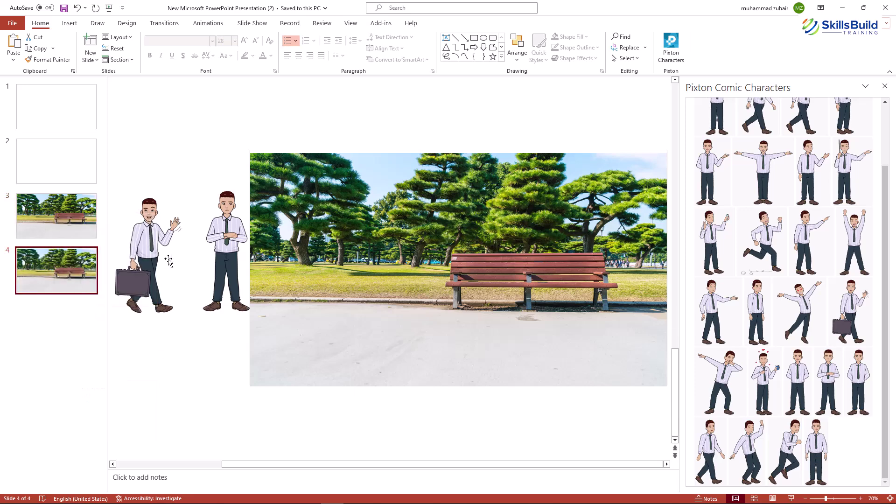
{"action": "left_click_drag", "start_coordinate": [288, 463], "coordinate": [191, 463]}
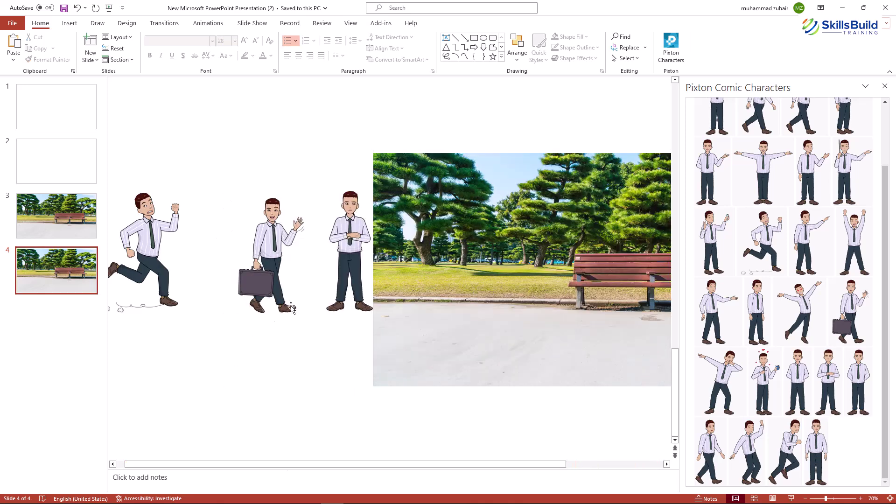
Step: Move all three characters together onto the park scene beside the bench
{"action": "left_click", "coordinate": [337, 260]}
{"action": "left_click", "coordinate": [274, 257], "text": "shift"}
{"action": "left_click", "coordinate": [148, 236], "text": "shift"}
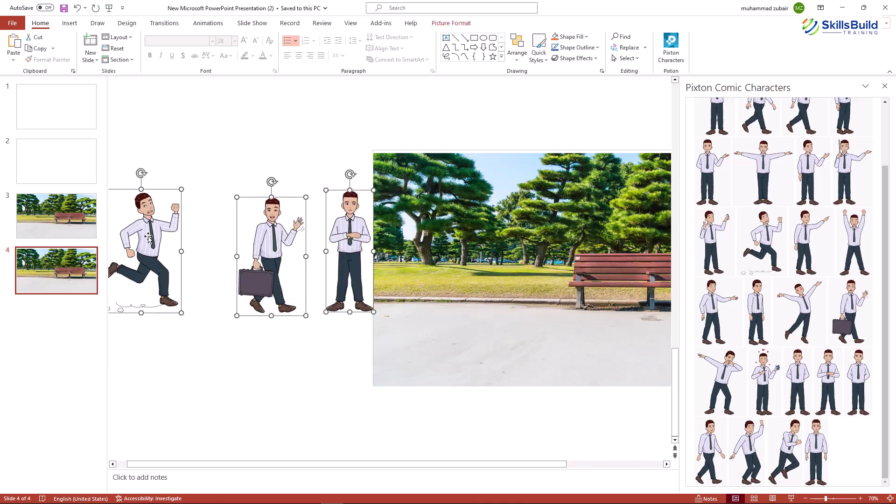
{"action": "left_click_drag", "start_coordinate": [148, 236], "coordinate": [458, 245]}
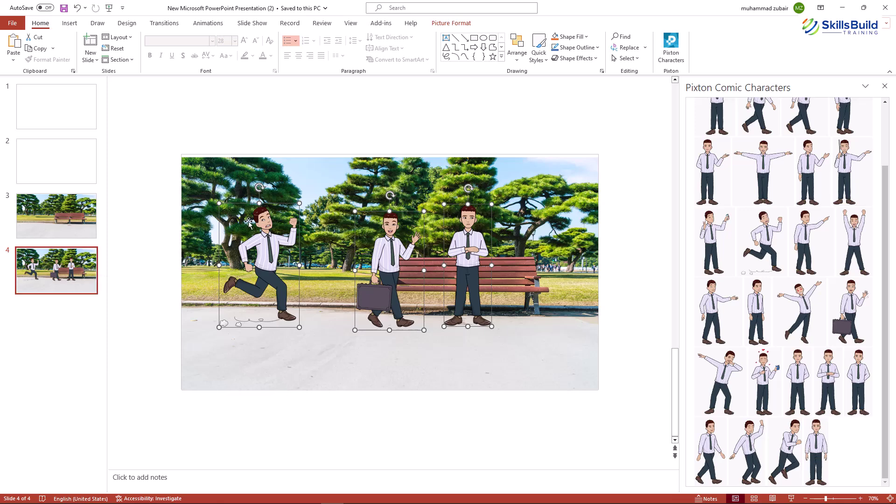
{"action": "left_click", "coordinate": [144, 233]}
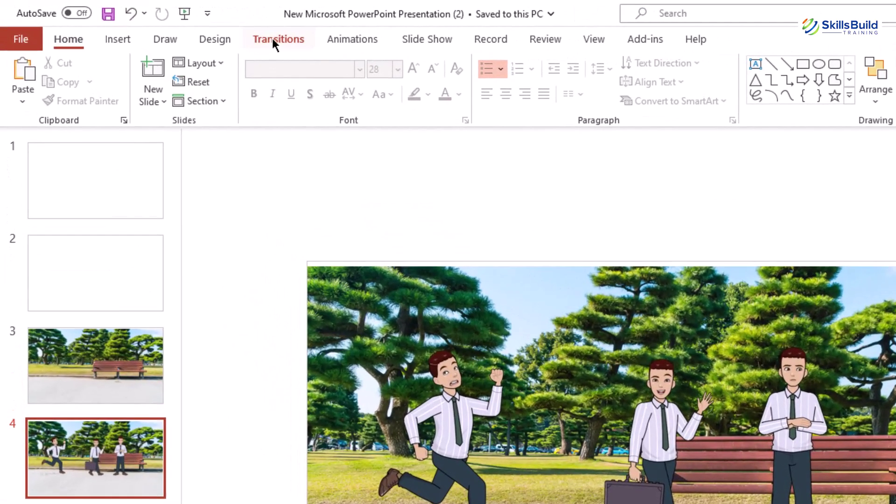
Step: Apply the Morph transition to slide 4 and preview it twice
{"action": "left_click", "coordinate": [160, 22]}
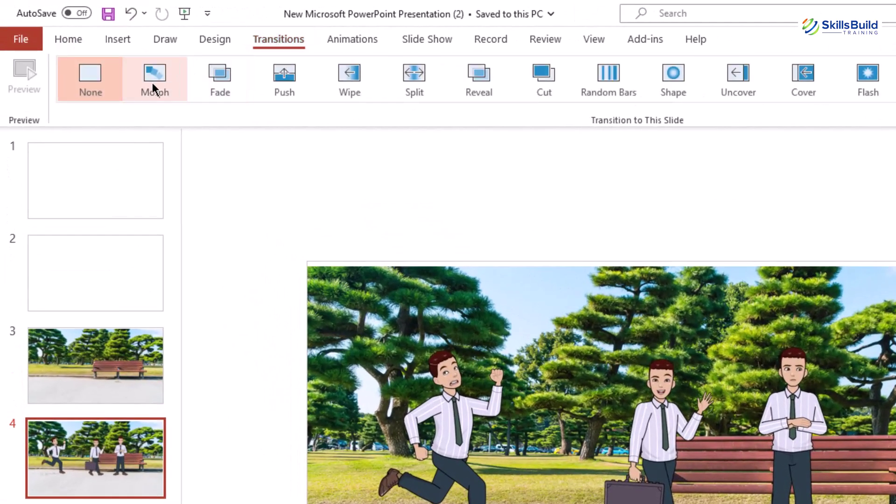
{"action": "left_click", "coordinate": [155, 88]}
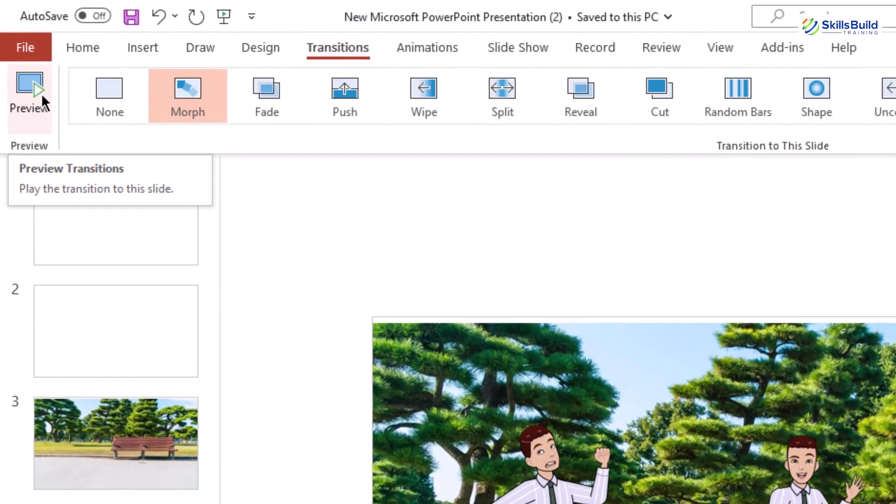
{"action": "left_click", "coordinate": [41, 93]}
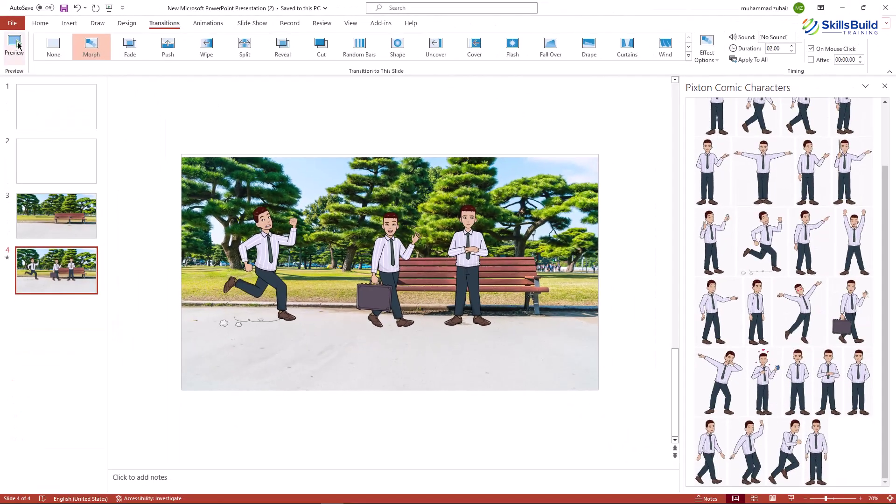
{"action": "left_click", "coordinate": [19, 45]}
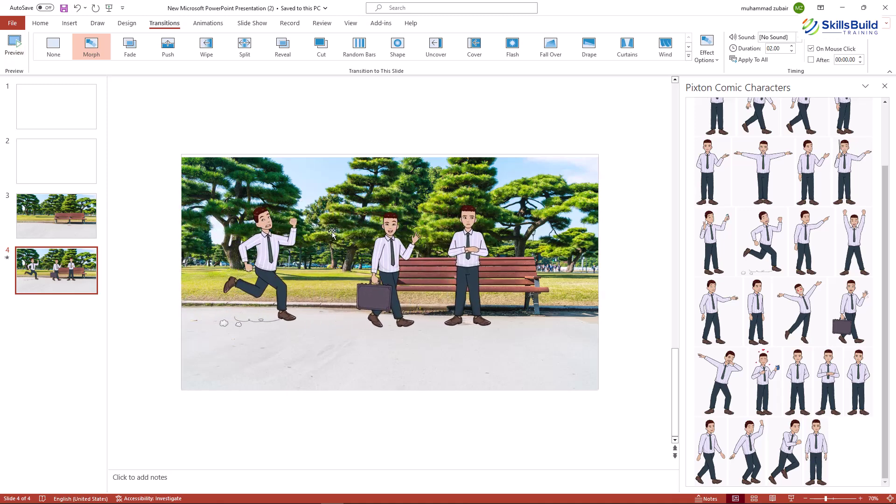
{"action": "left_click", "coordinate": [349, 269]}
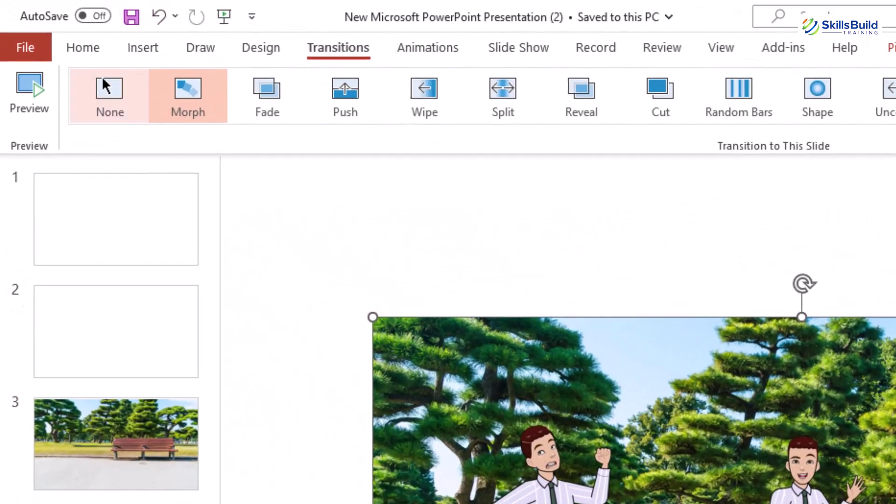
Step: Show the Selection Pane for slide 4, select the right-hand character, and bring up the Animations effects
{"action": "left_click", "coordinate": [75, 47]}
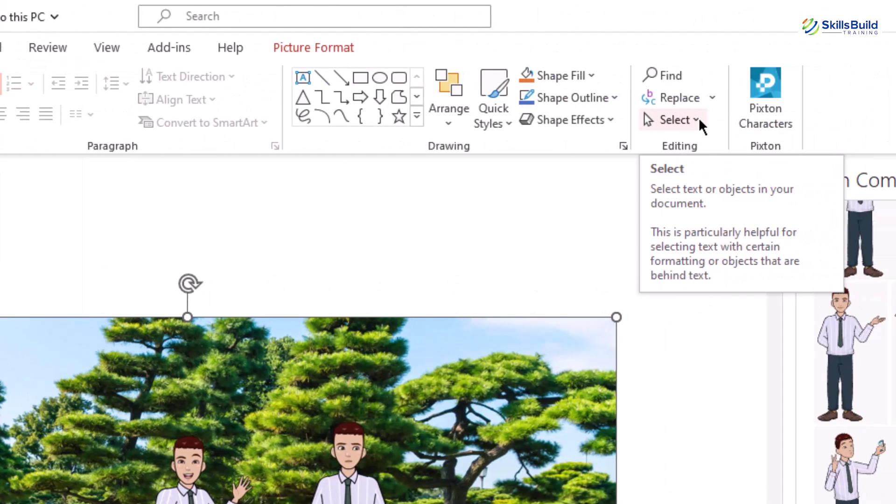
{"action": "left_click", "coordinate": [695, 120]}
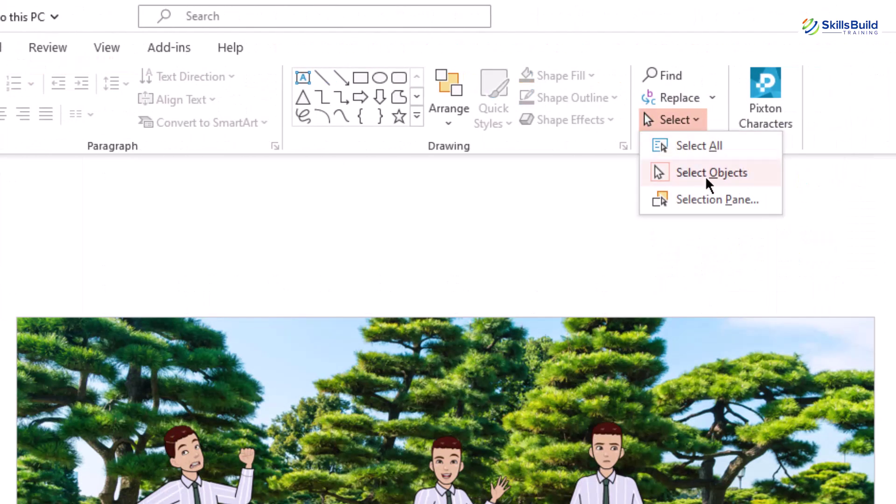
{"action": "left_click", "coordinate": [713, 200]}
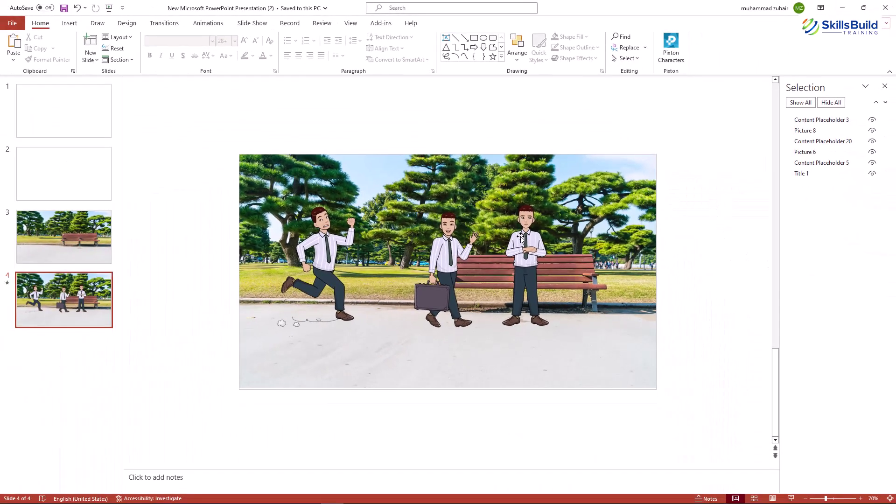
{"action": "left_click", "coordinate": [522, 239]}
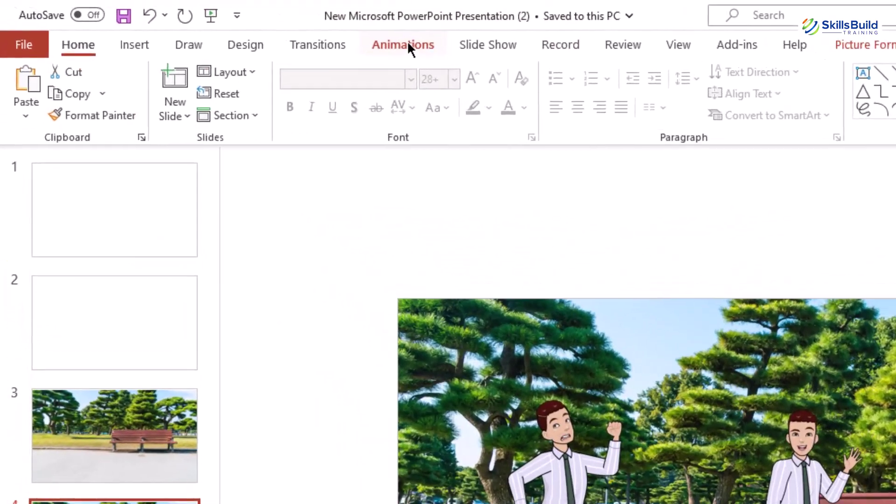
{"action": "left_click", "coordinate": [208, 23]}
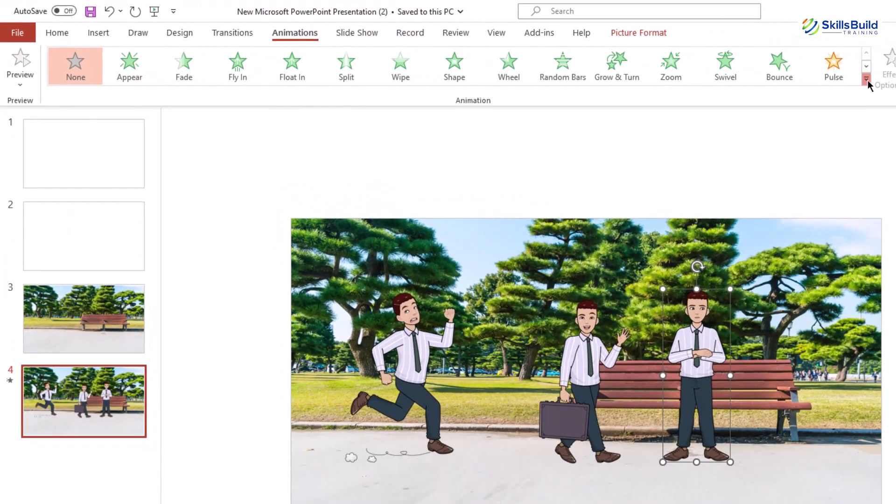
Step: Apply the Teeter emphasis animation to the right character and the running character
{"action": "left_click", "coordinate": [867, 79]}
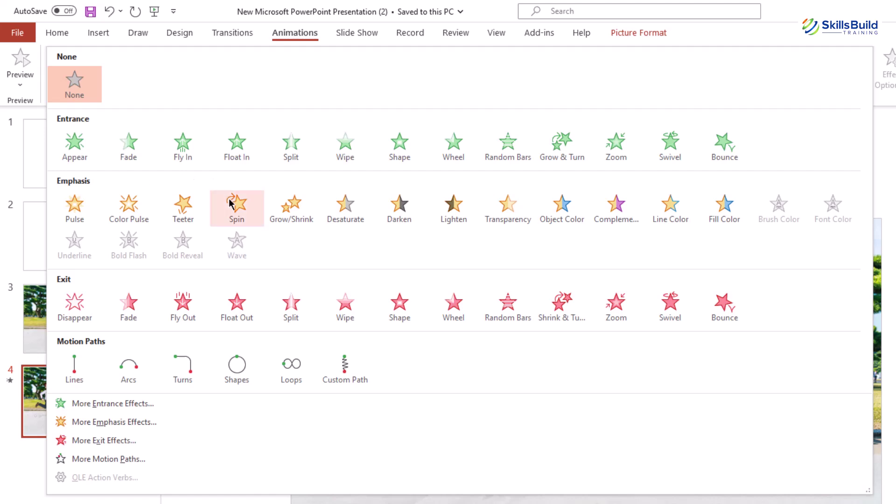
{"action": "left_click", "coordinate": [187, 210]}
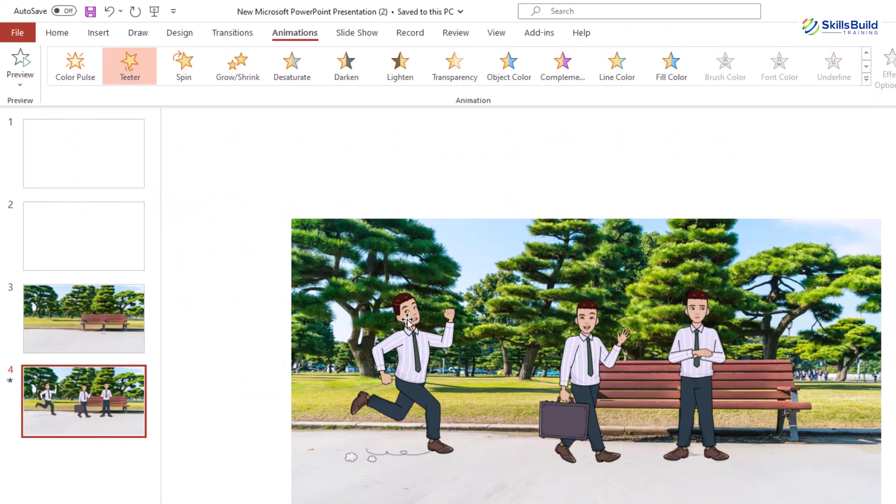
{"action": "left_click", "coordinate": [423, 364]}
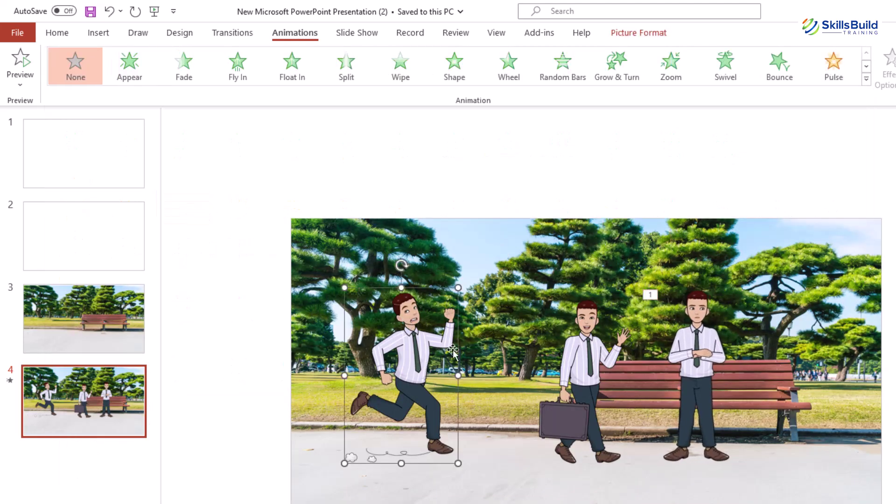
{"action": "left_click", "coordinate": [866, 80]}
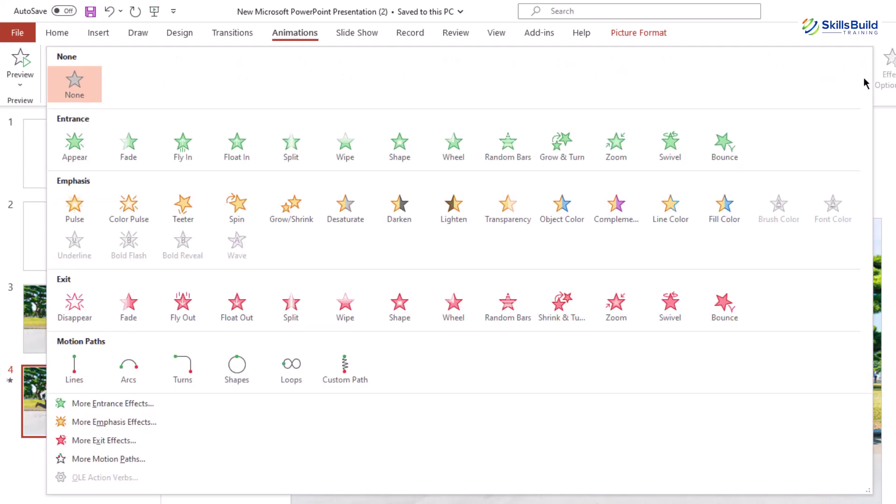
{"action": "left_click", "coordinate": [189, 216]}
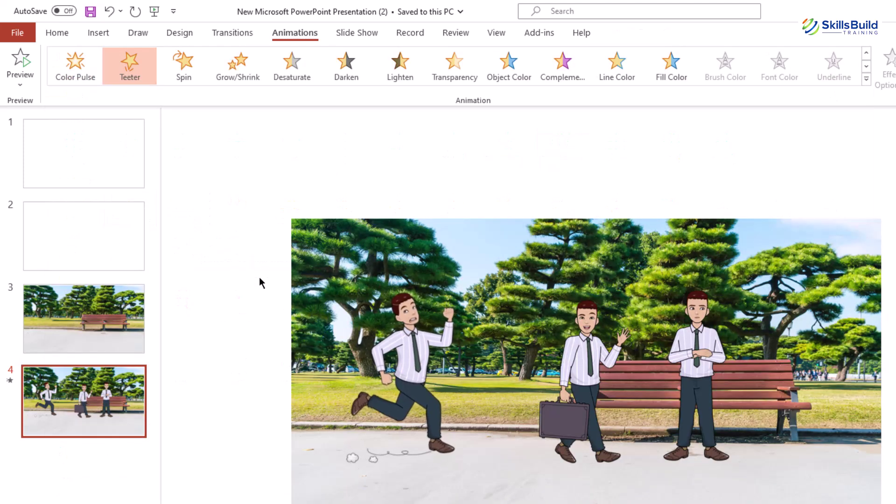
Step: Give the briefcase character a Shape exit effect, then preview the slide's animations at 100% zoom
{"action": "left_click", "coordinate": [582, 358]}
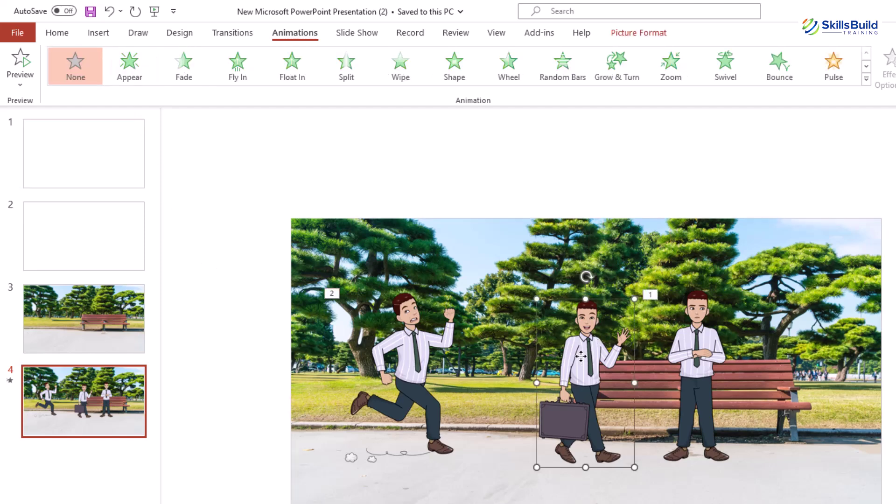
{"action": "left_click", "coordinate": [866, 79]}
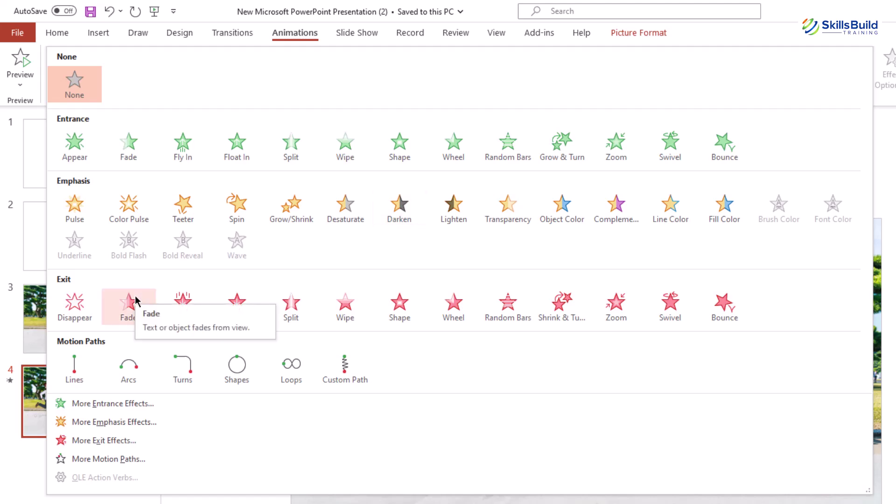
{"action": "left_click", "coordinate": [399, 308]}
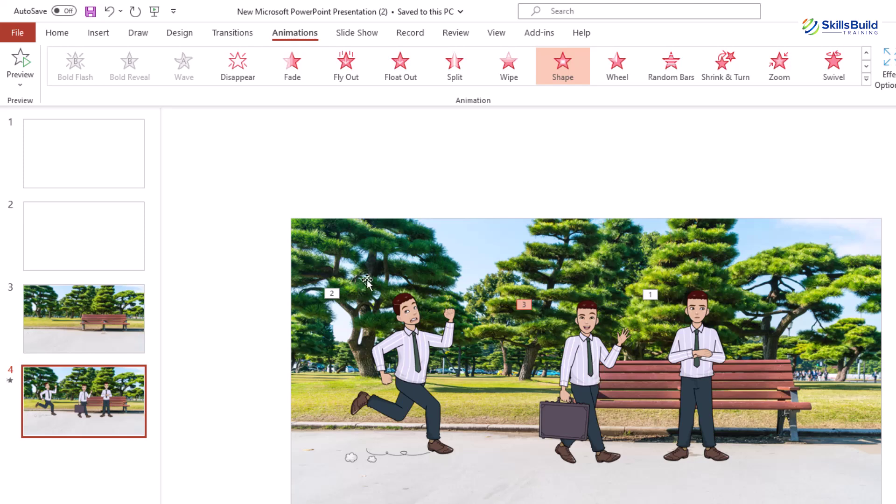
{"action": "left_click", "coordinate": [19, 70]}
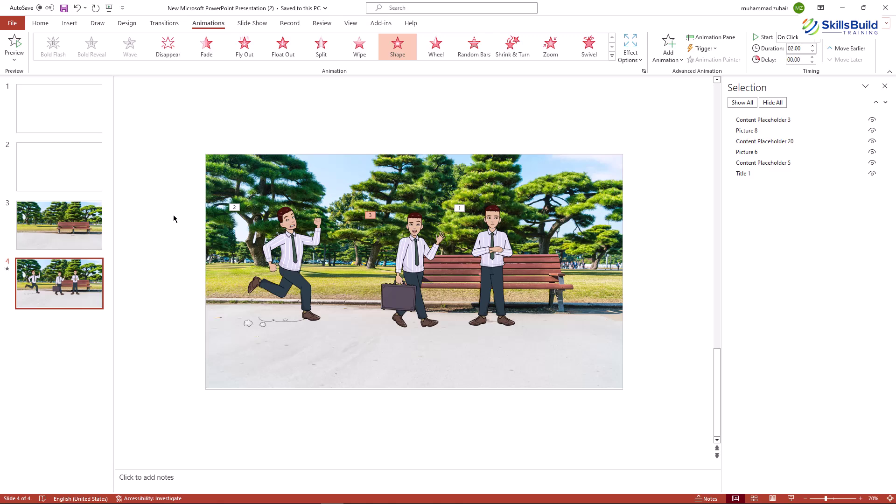
{"action": "left_click", "coordinate": [860, 498]}
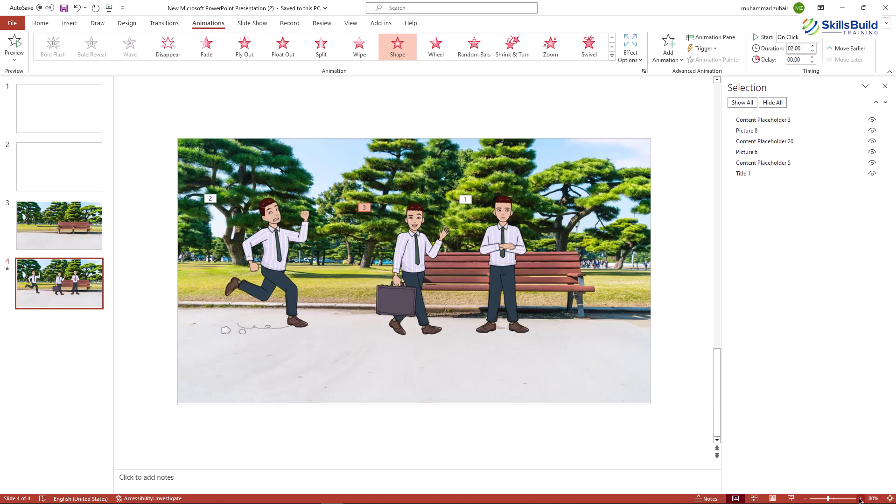
{"action": "left_click", "coordinate": [860, 499]}
{"action": "left_click", "coordinate": [860, 499]}
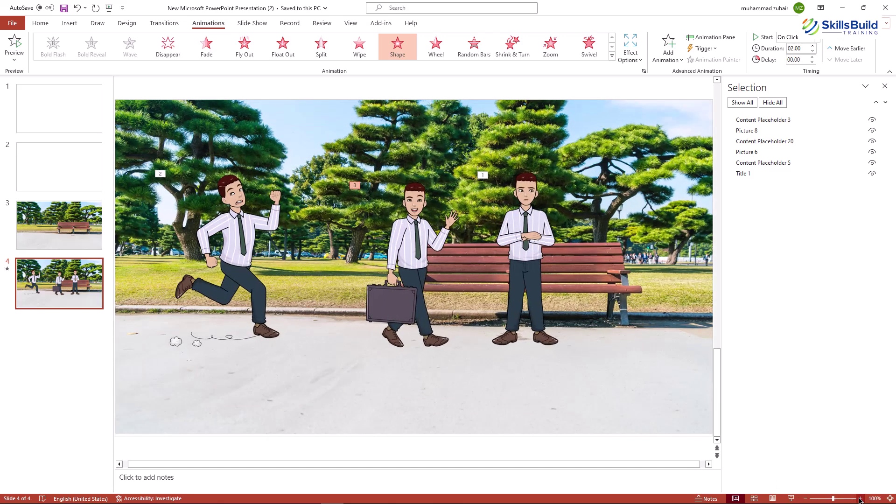